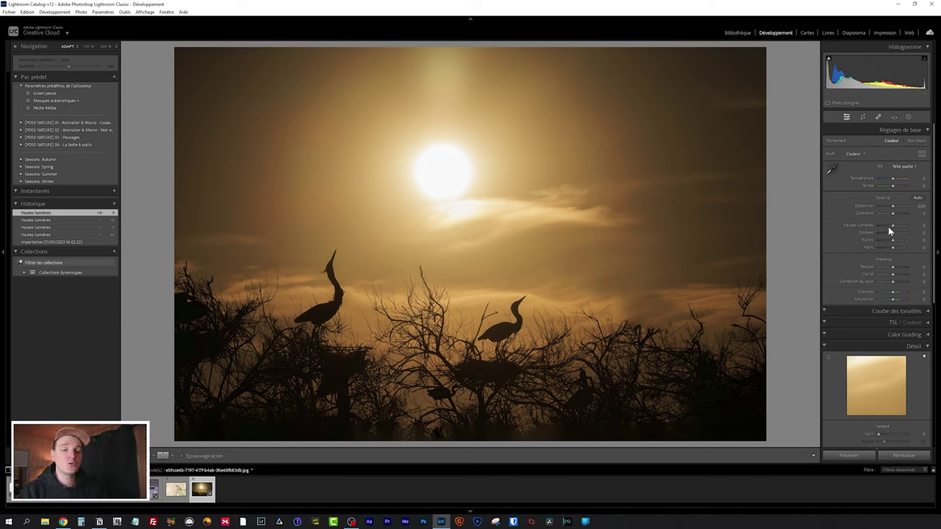
# Drag the heron sunset's Highlights slider slightly darker in a few small steps.
pyautogui.hotkey('ctrl', 'f')
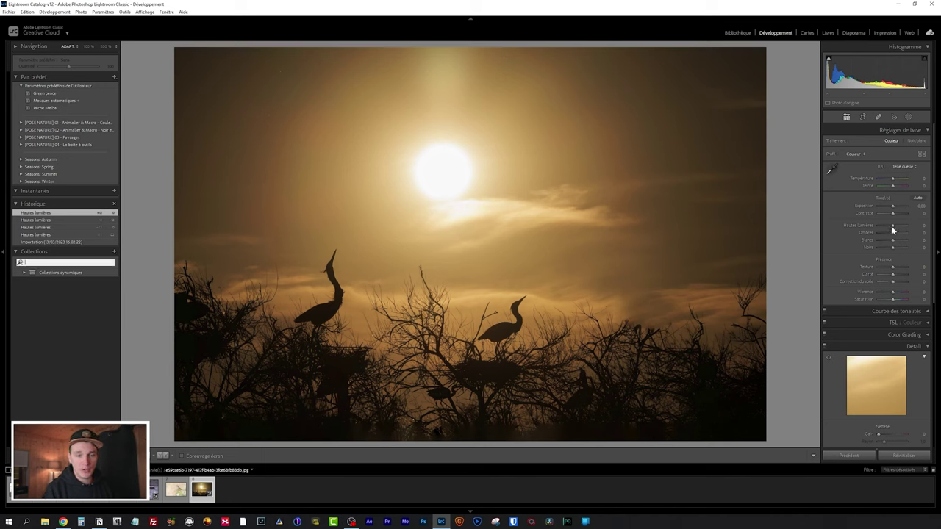
pyautogui.click(889, 225)
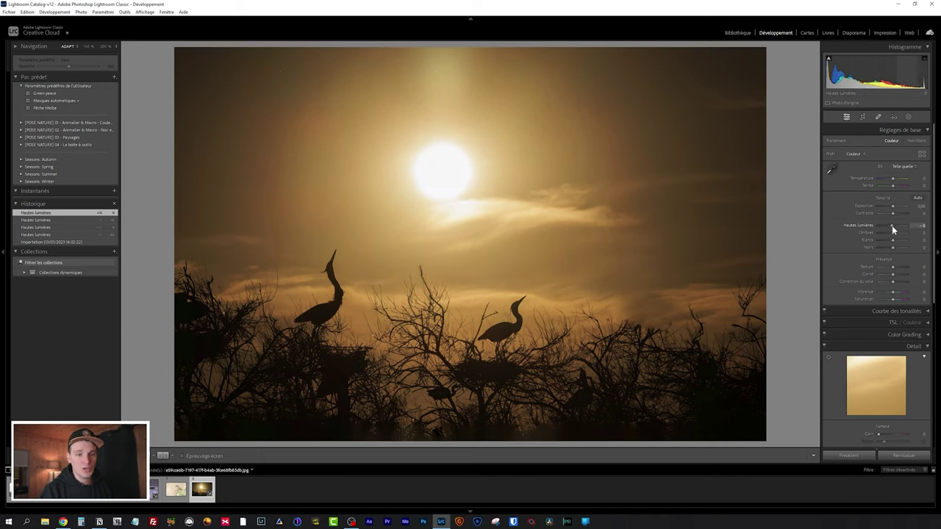
pyautogui.moveTo(890, 225); pyautogui.dragTo(889, 228)
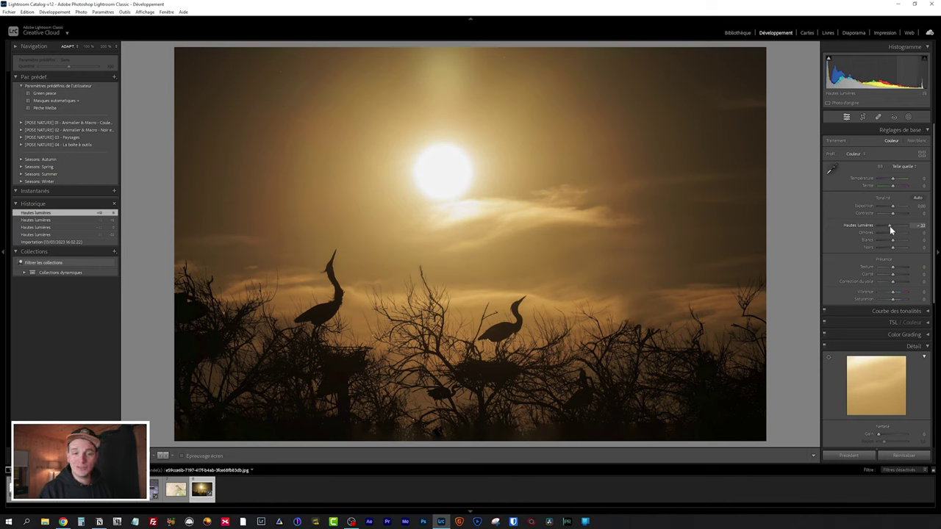
pyautogui.moveTo(890, 226); pyautogui.dragTo(887, 228)
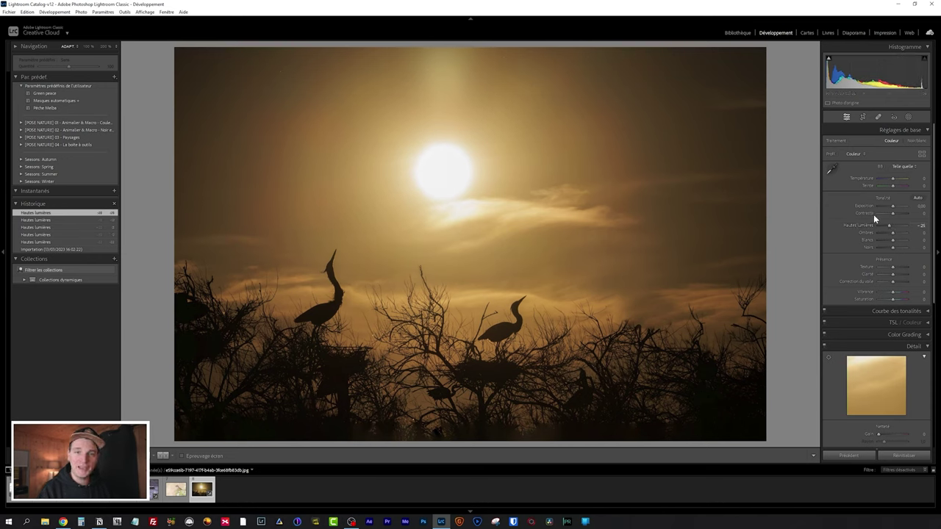
# Set Highlights to exactly -24, then reset Highlights back to zero.
pyautogui.click(918, 226)
pyautogui.write('-24')
pyautogui.press('Return')
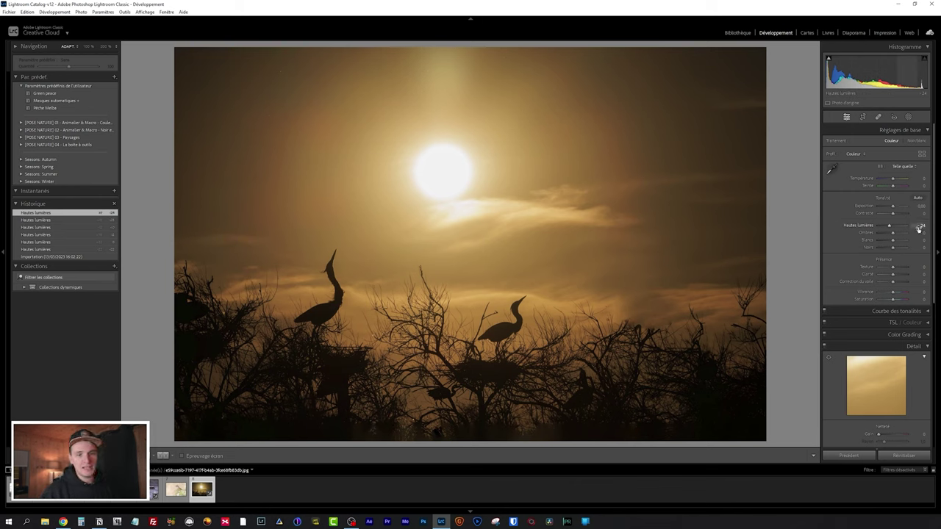
pyautogui.doubleClick(865, 227)
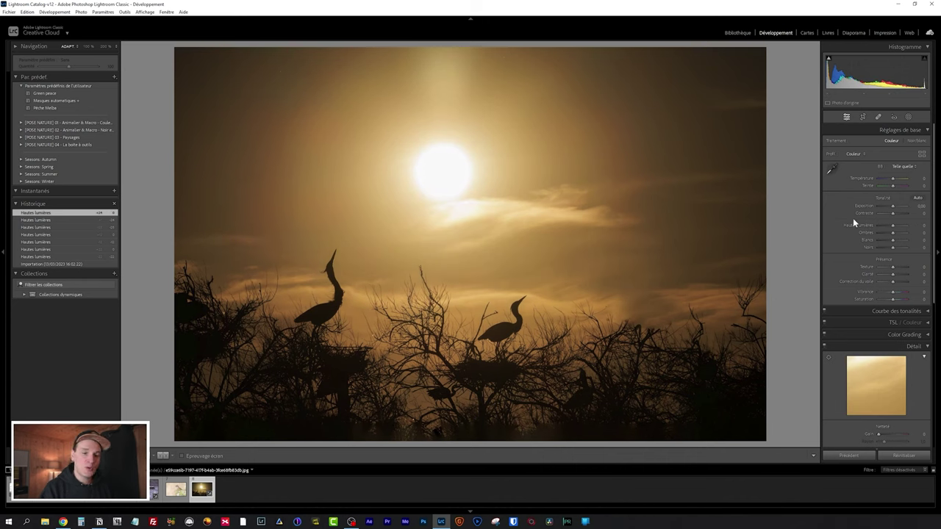
# Widen the panel and re-test, reset, undo and re-darken Highlights, then move to the flamingo photo.
pyautogui.moveTo(821, 224); pyautogui.dragTo(778, 229)
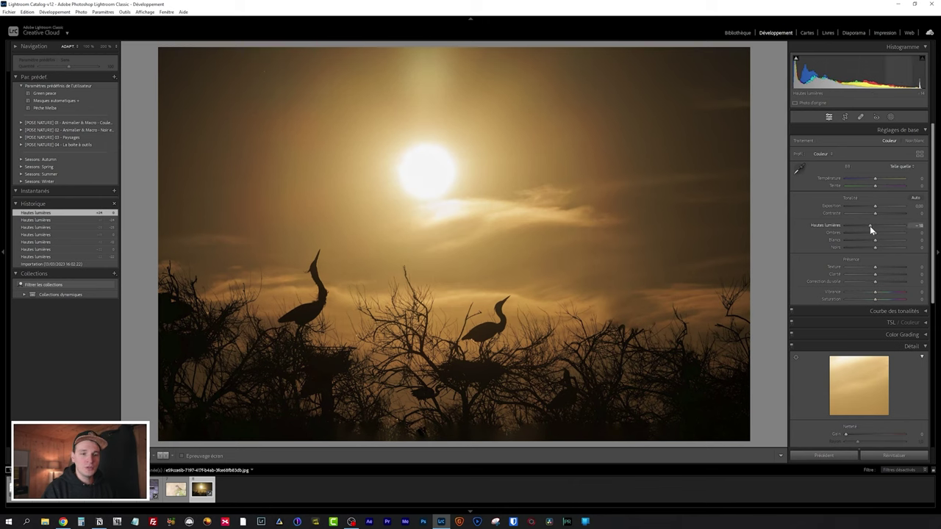
pyautogui.moveTo(871, 226); pyautogui.dragTo(868, 230)
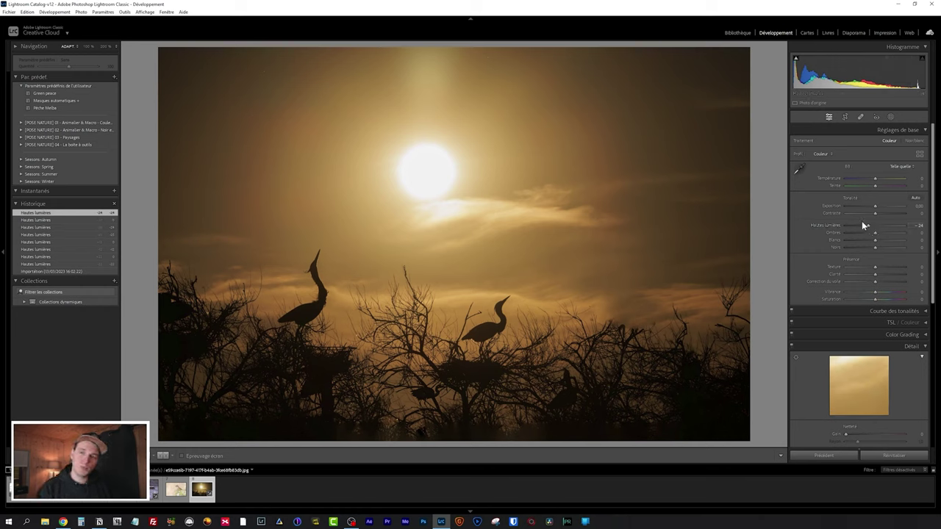
pyautogui.doubleClick(862, 225)
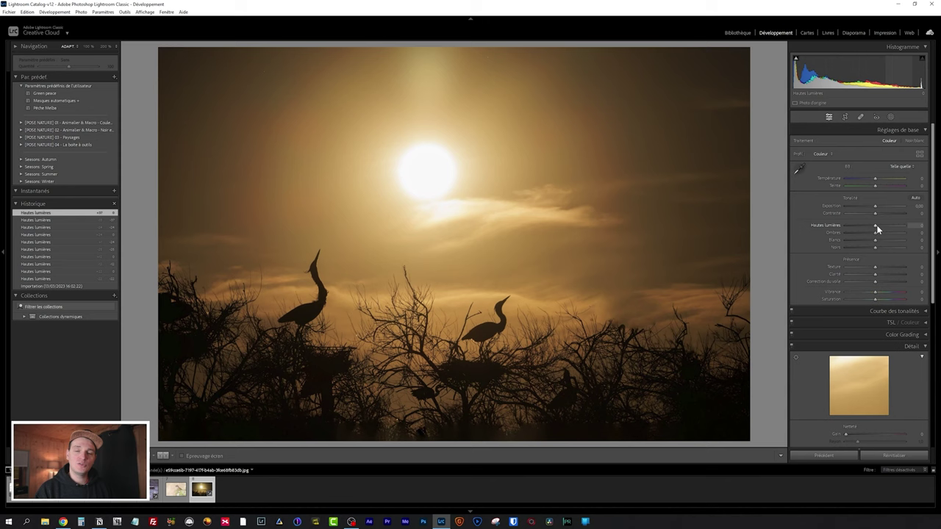
pyautogui.hotkey('ctrl', 'z')
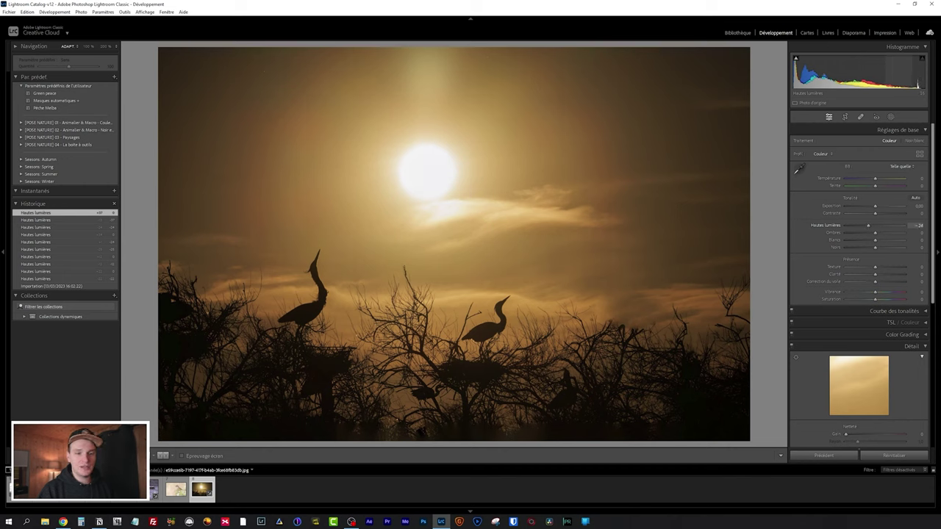
pyautogui.moveTo(868, 225); pyautogui.dragTo(870, 230)
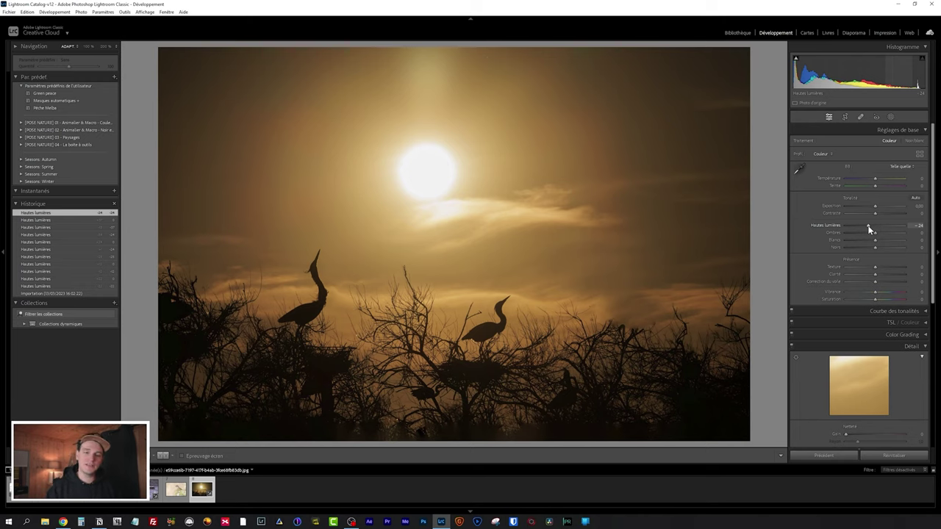
pyautogui.press('Left')
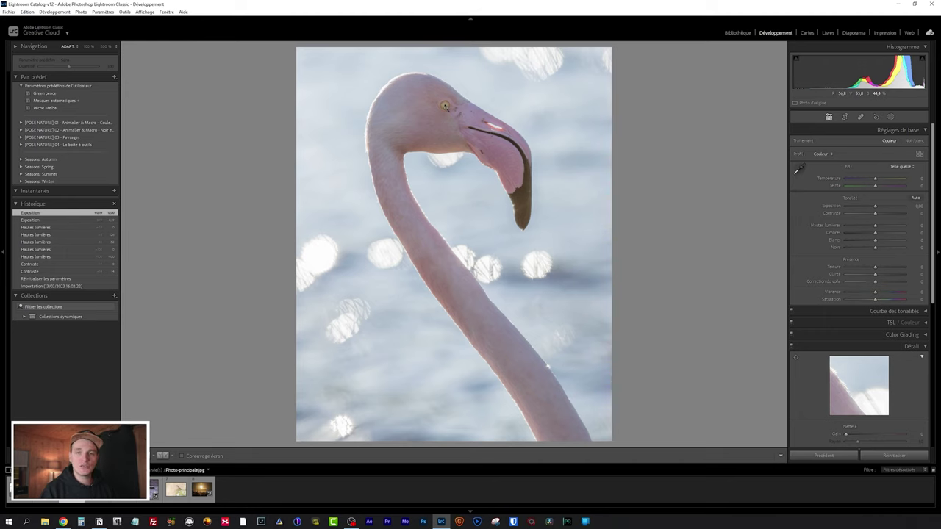
pyautogui.moveTo(445, 179); pyautogui.dragTo(425, 266)
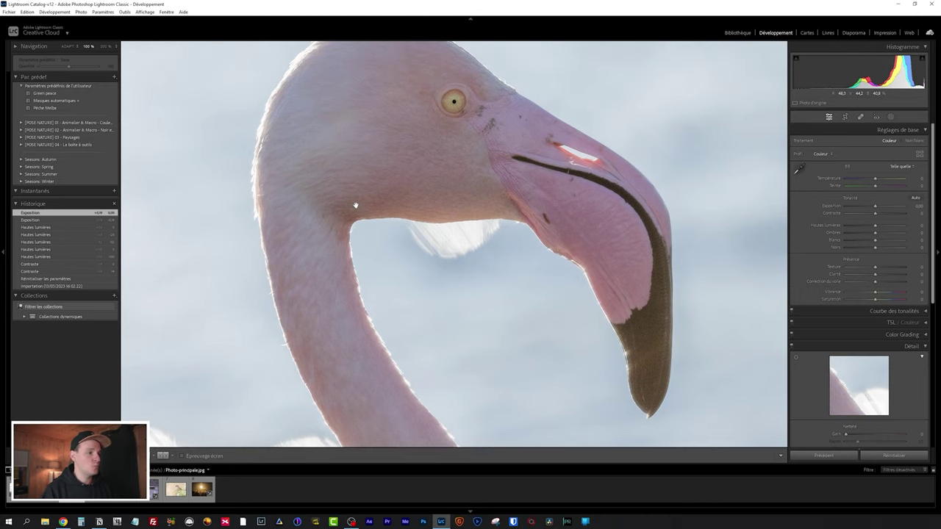
pyautogui.click(356, 206)
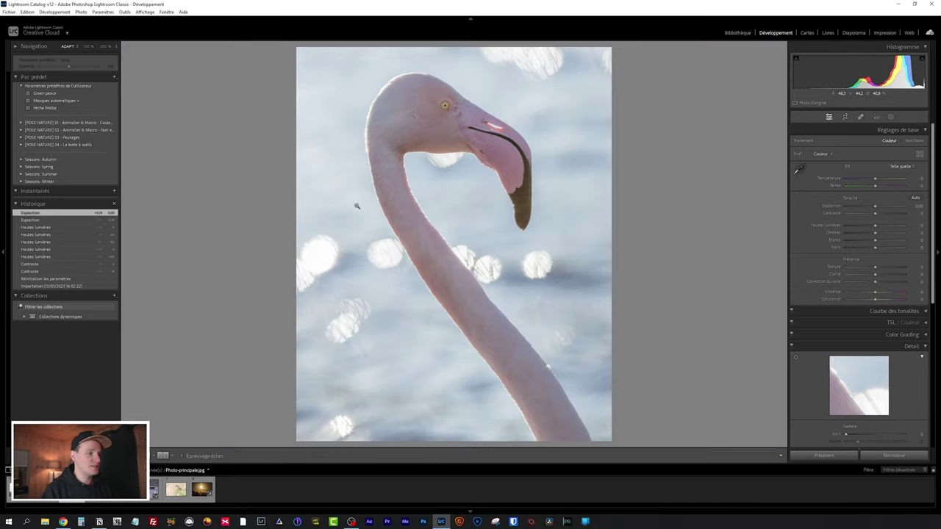
pyautogui.click(405, 130)
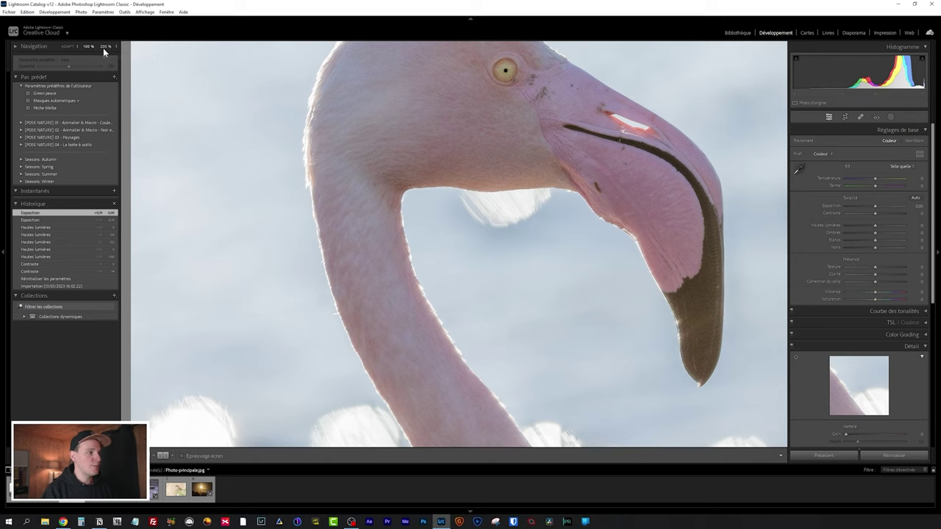
pyautogui.click(106, 46)
pyautogui.moveTo(336, 93); pyautogui.dragTo(342, 326)
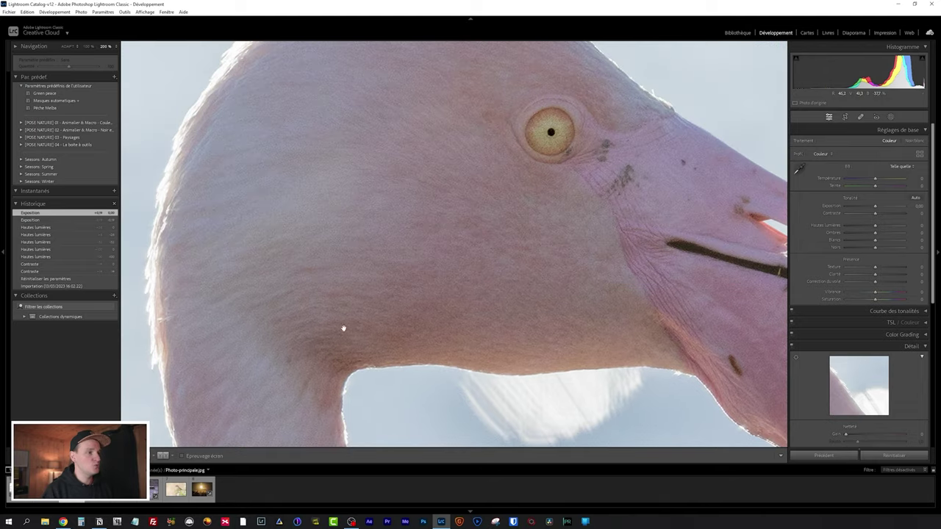
pyautogui.click(391, 286)
pyautogui.click(429, 224)
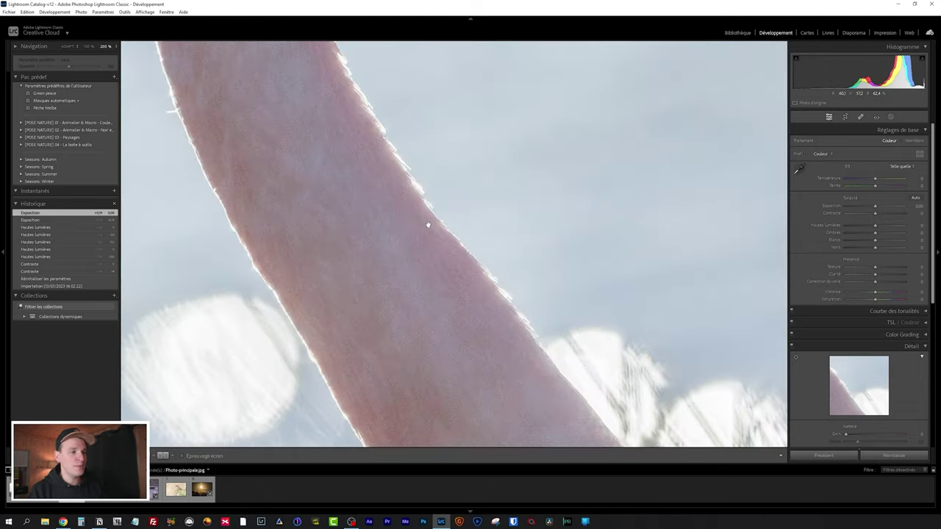
pyautogui.click(429, 225)
pyautogui.click(429, 225)
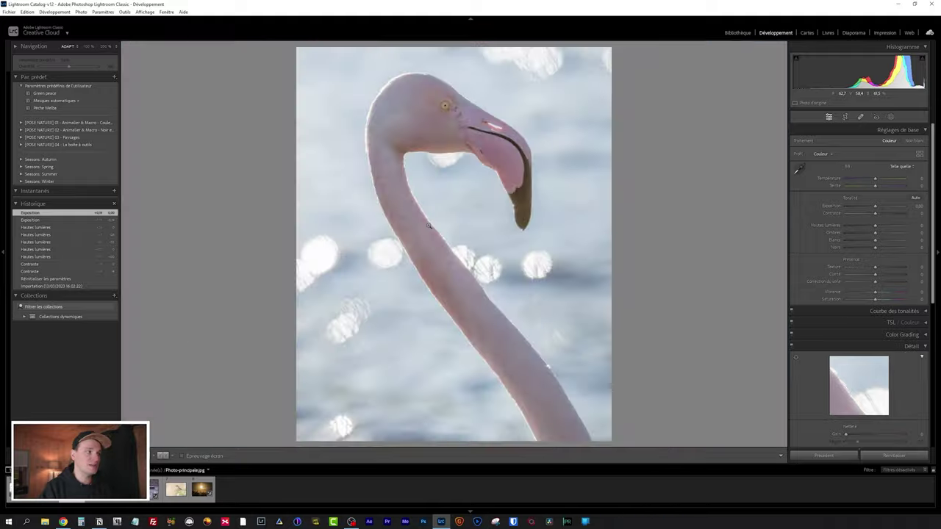
pyautogui.click(407, 176)
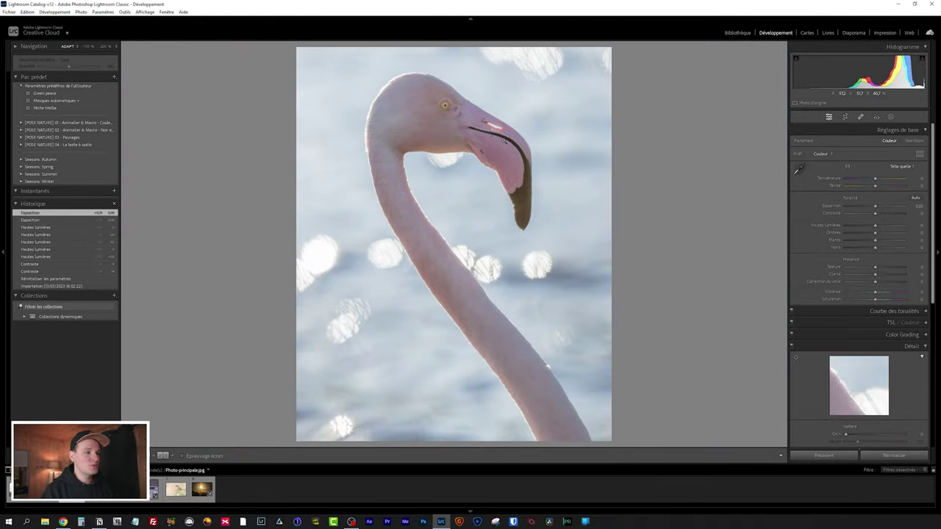
pyautogui.click(503, 139)
pyautogui.click(503, 140)
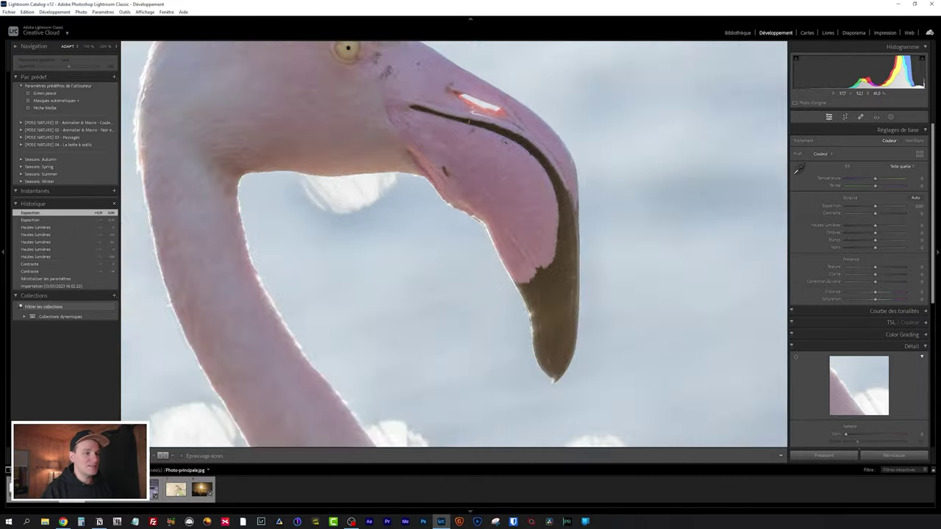
pyautogui.click(503, 139)
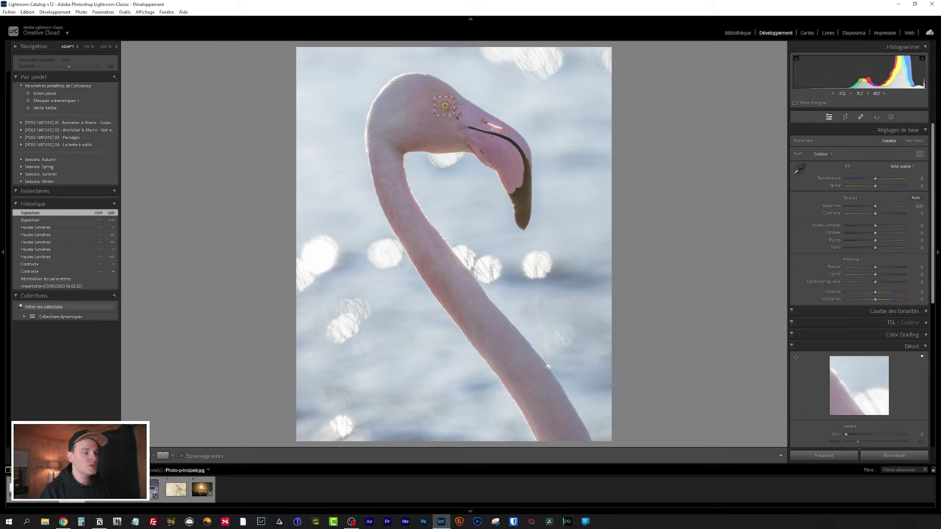
# Zoom into the flamingo's eye and beak, then return to Fit view of the whole photo.
pyautogui.press('z')
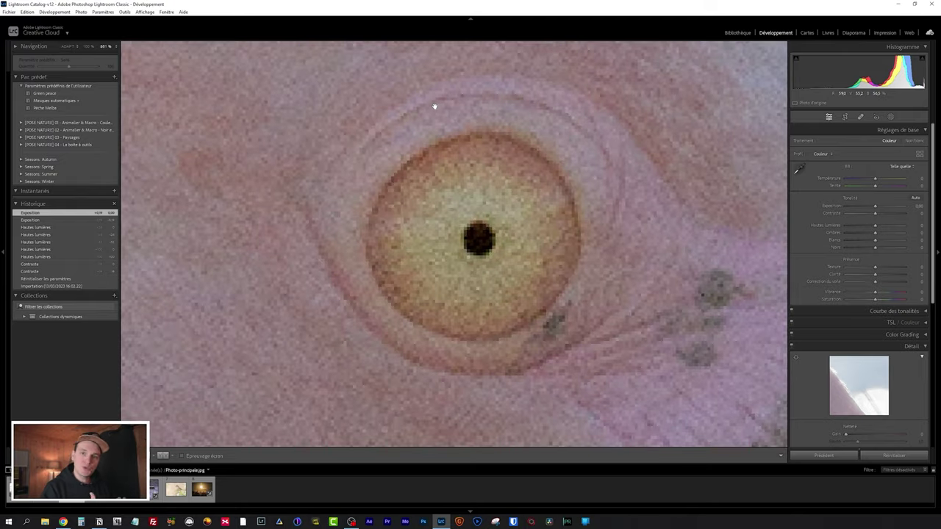
pyautogui.press('z')
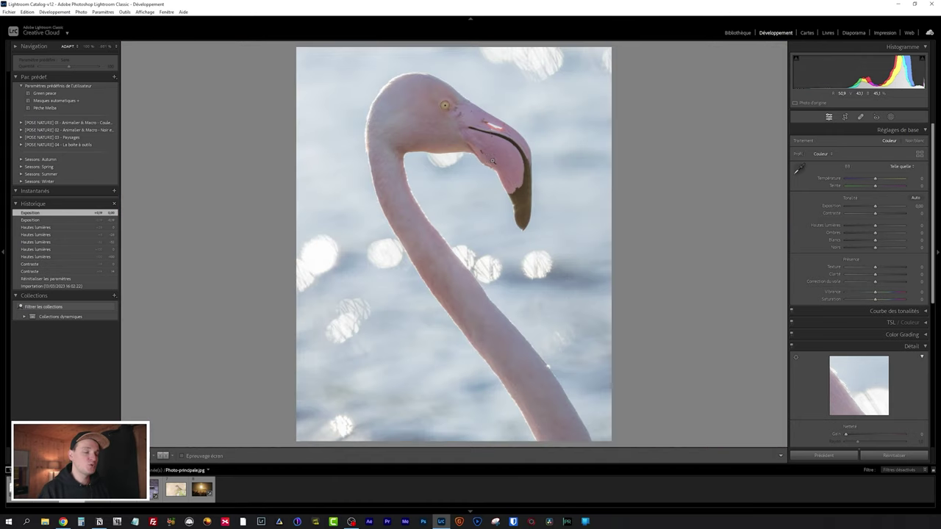
pyautogui.moveTo(464, 115); pyautogui.dragTo(546, 195)
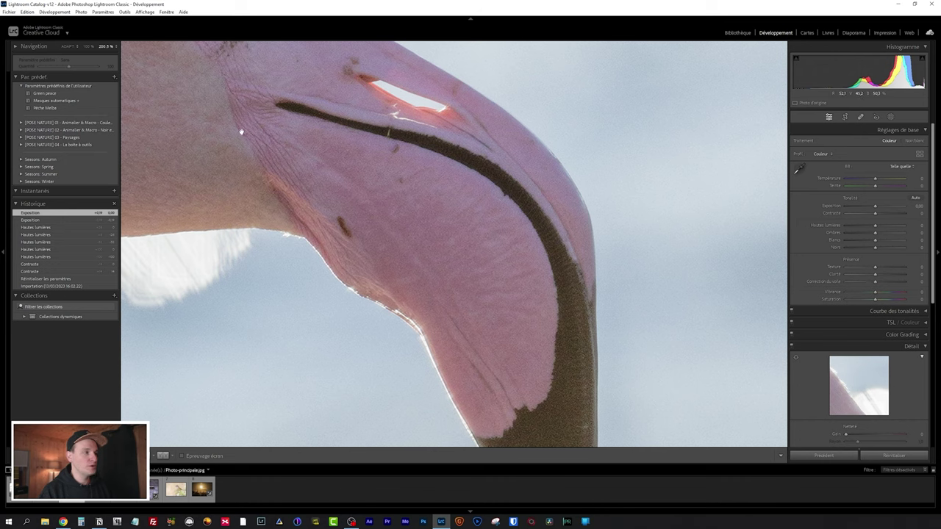
pyautogui.click(334, 138)
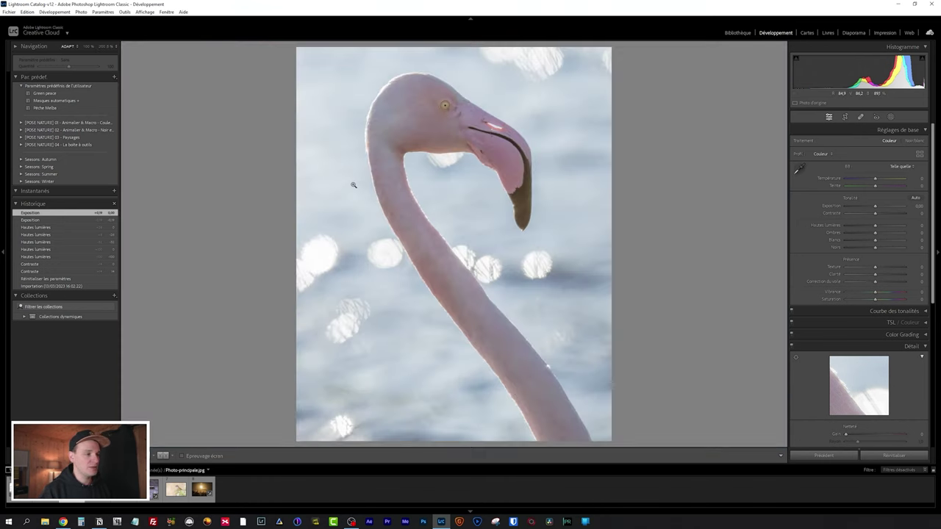
pyautogui.moveTo(321, 295)
pyautogui.mouseDown()
pyautogui.moveTo(389, 359)
pyautogui.moveTo(373, 356)
pyautogui.mouseUp()
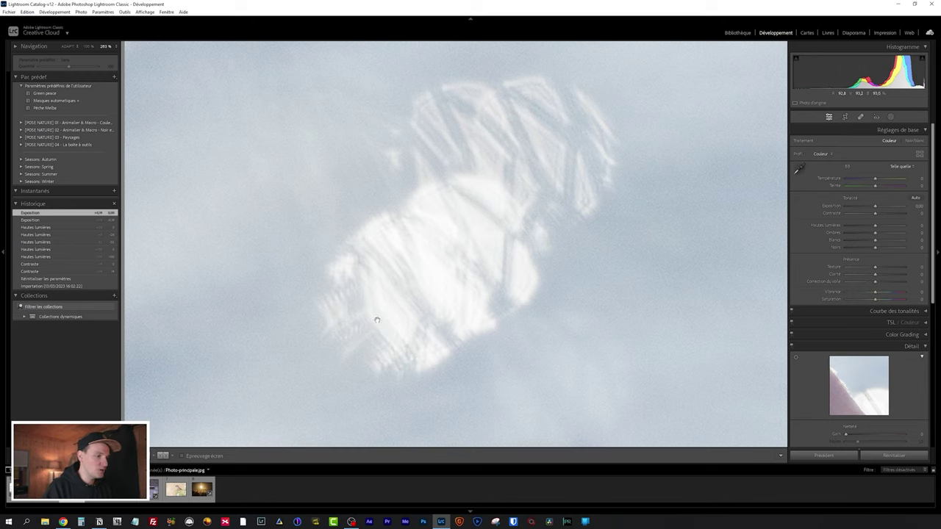
pyautogui.click(378, 317)
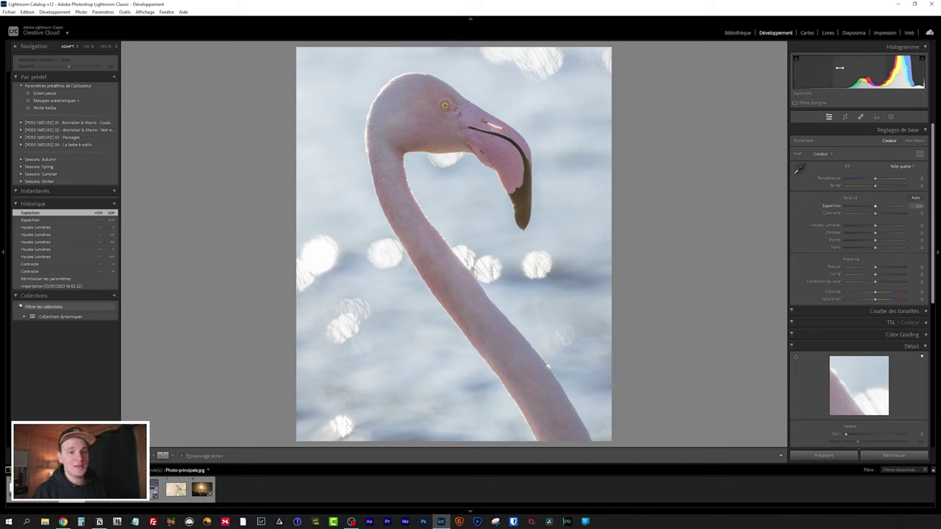
# Add an automatic subject mask to the flamingo and name it Sujet.
pyautogui.click(891, 117)
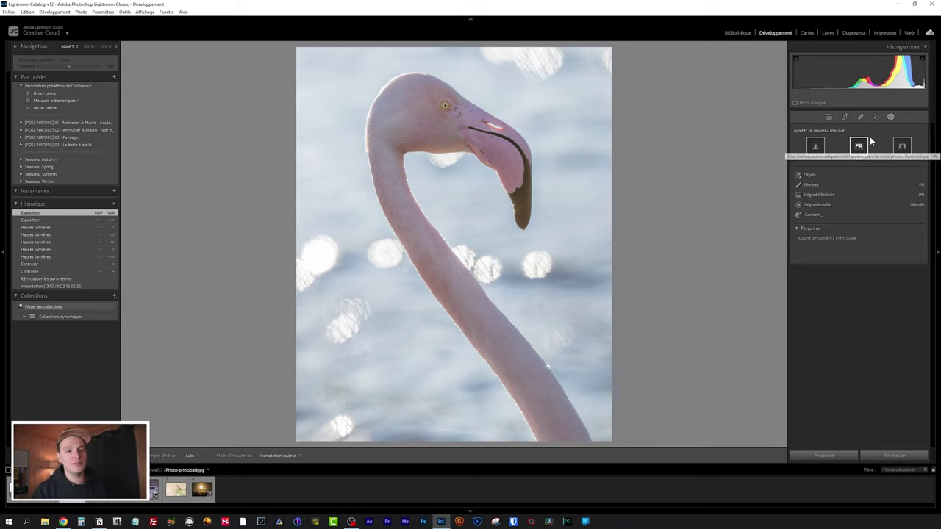
pyautogui.click(815, 148)
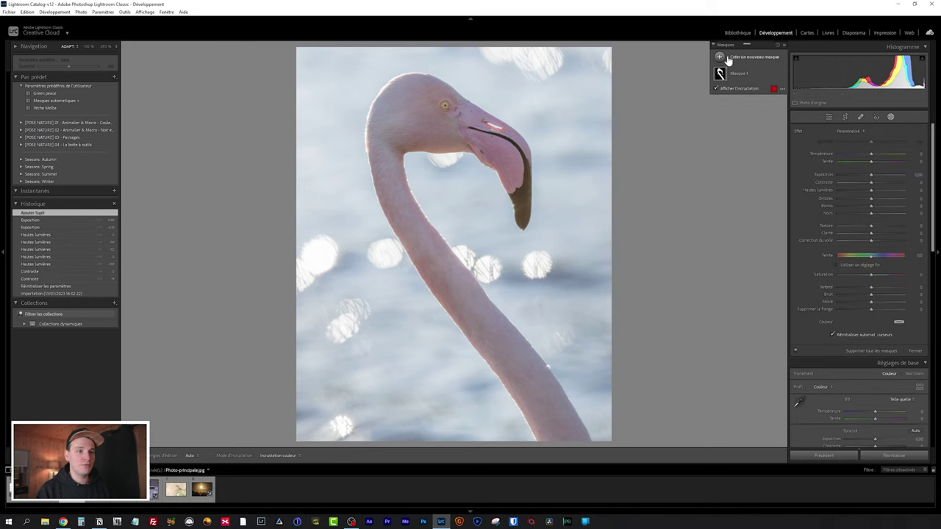
pyautogui.doubleClick(744, 72)
pyautogui.write('Sujet')
pyautogui.press('Return')
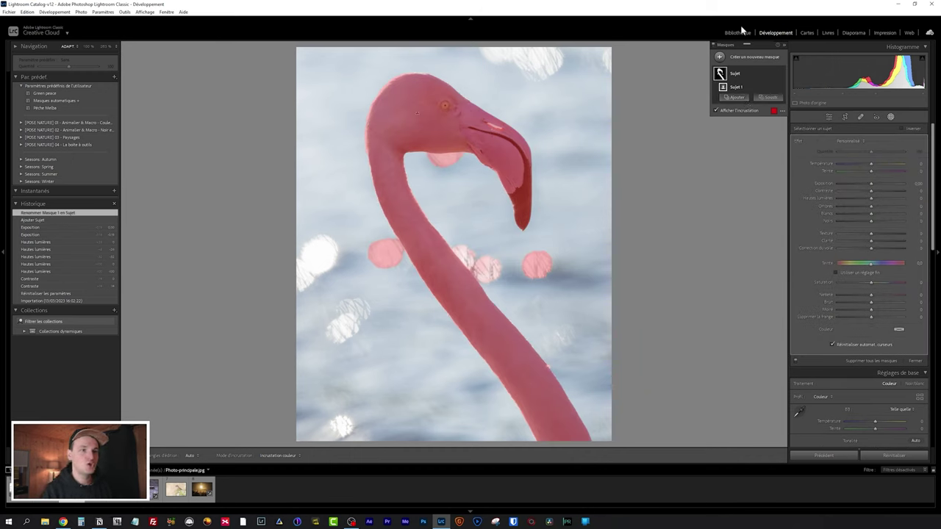
# Add an automatic background mask and name it Arrière-plan.
pyautogui.click(733, 62)
pyautogui.click(771, 91)
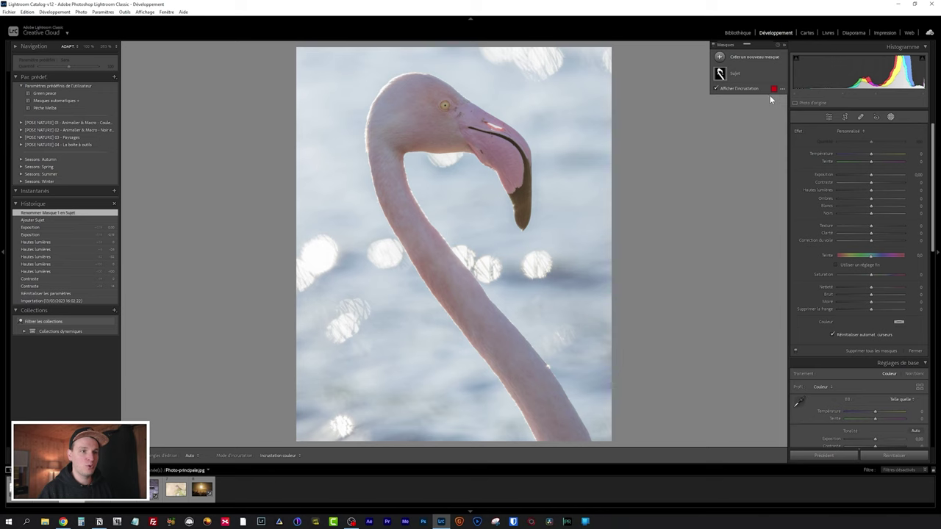
pyautogui.doubleClick(741, 74)
pyautogui.write('rière-plan')
pyautogui.press('Return')
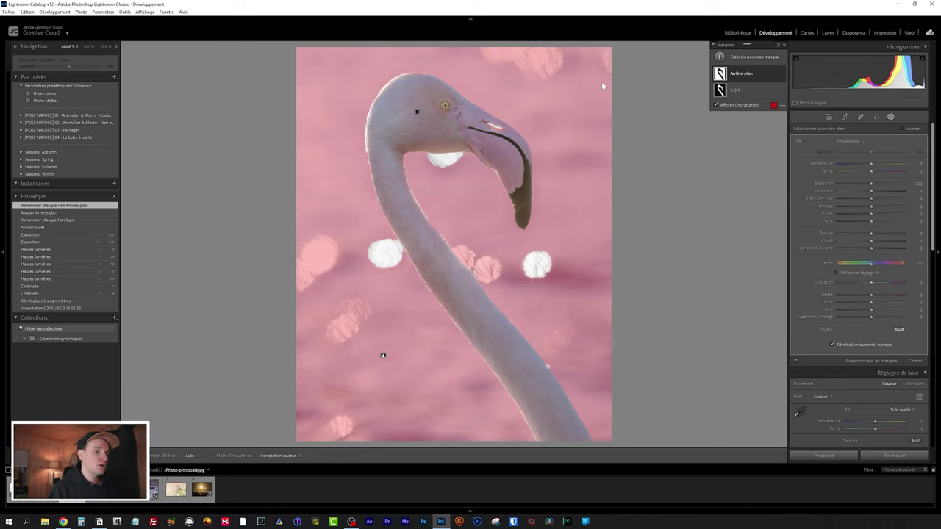
# Start a new develop preset with every setting cleared except Masking.
pyautogui.click(115, 77)
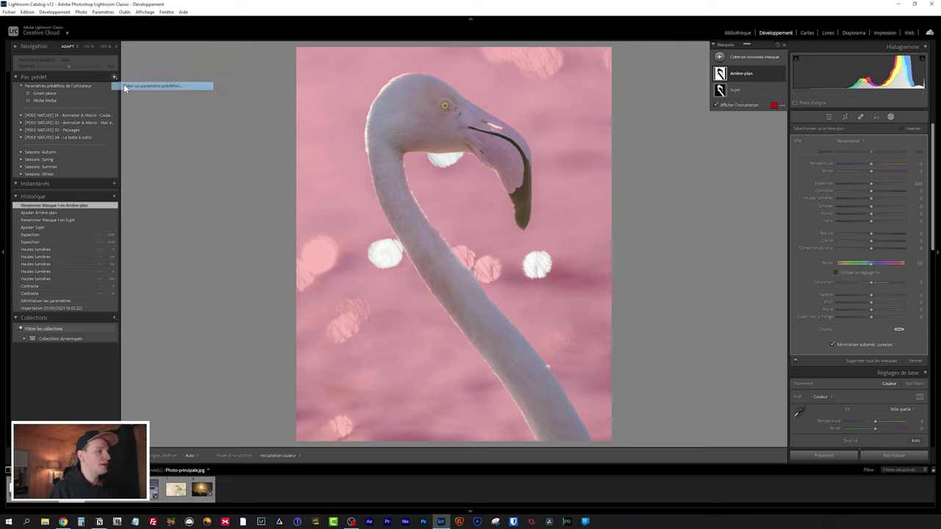
pyautogui.click(125, 86)
pyautogui.click(345, 368)
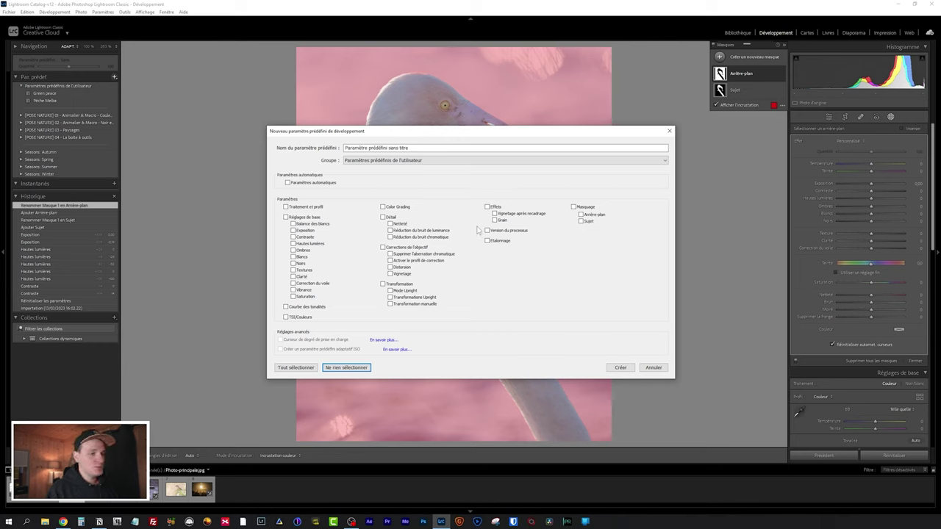
pyautogui.click(584, 208)
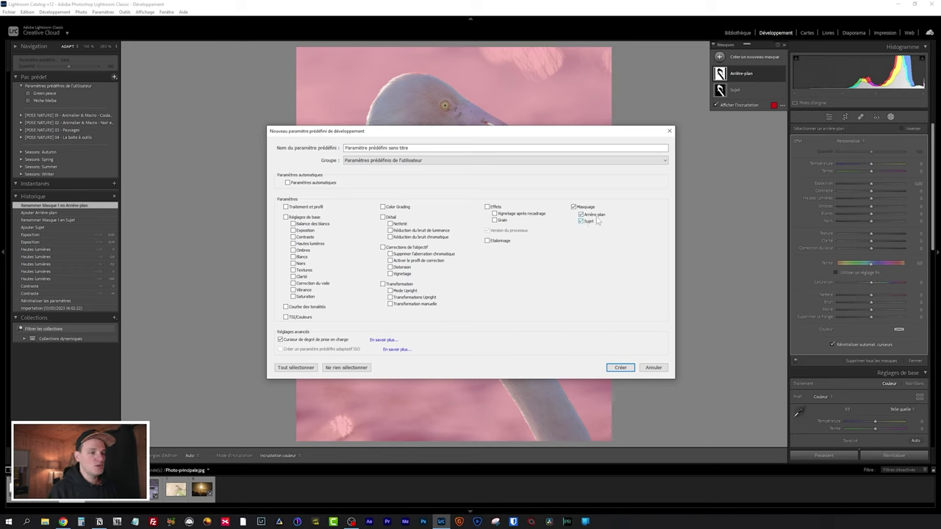
# Name the preset Masques automatiques, keep it in User Presets, and create it.
pyautogui.click(446, 148)
pyautogui.tripleClick(446, 147)
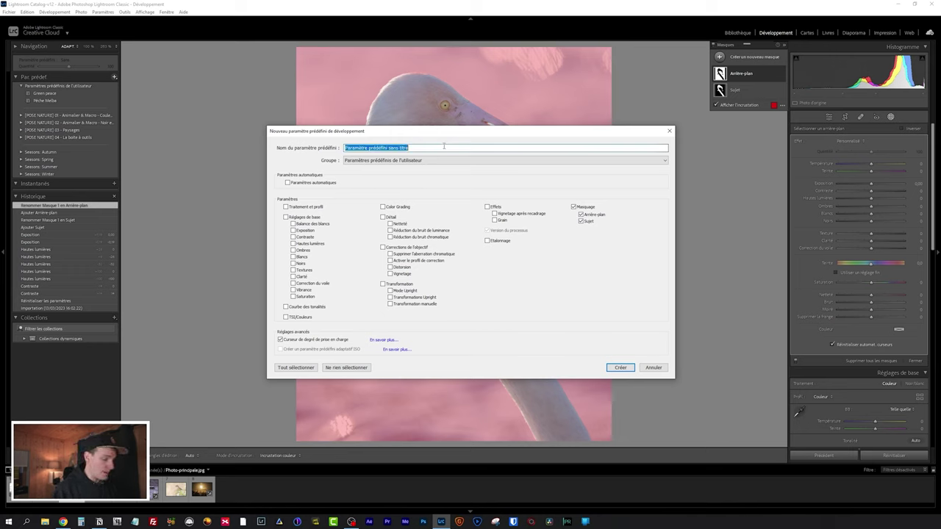
pyautogui.write('Masques au')
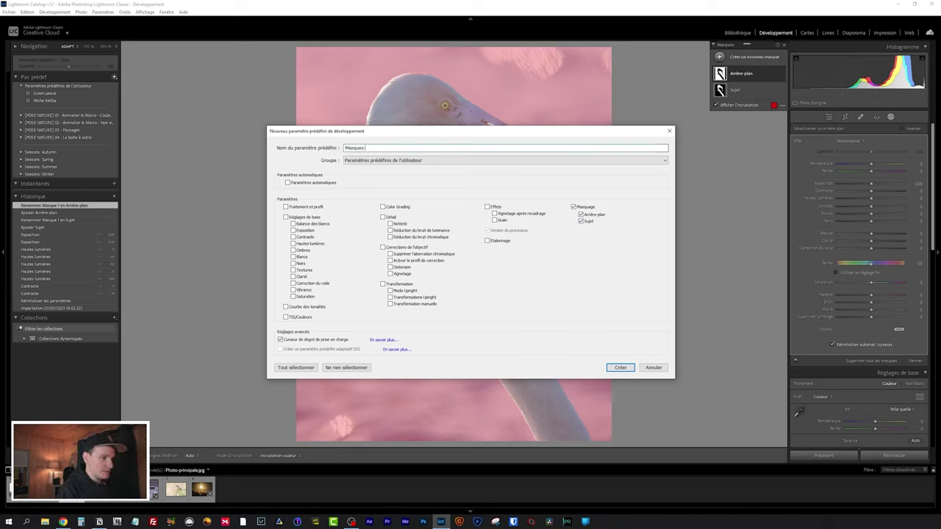
pyautogui.write('tomatiques')
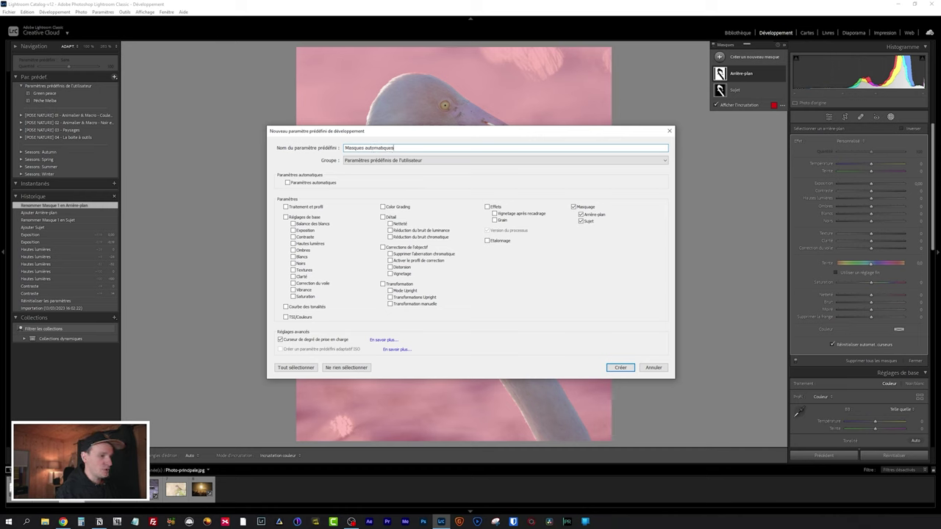
pyautogui.click(402, 162)
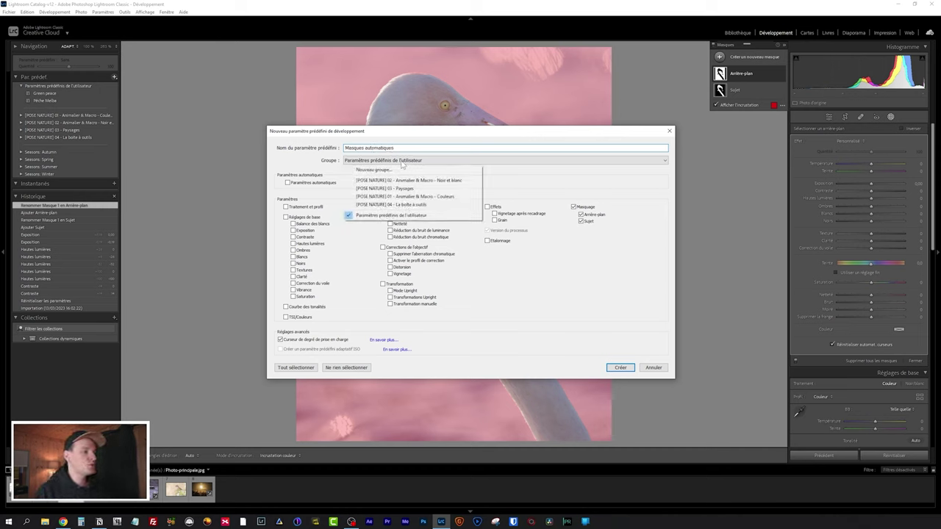
pyautogui.click(329, 165)
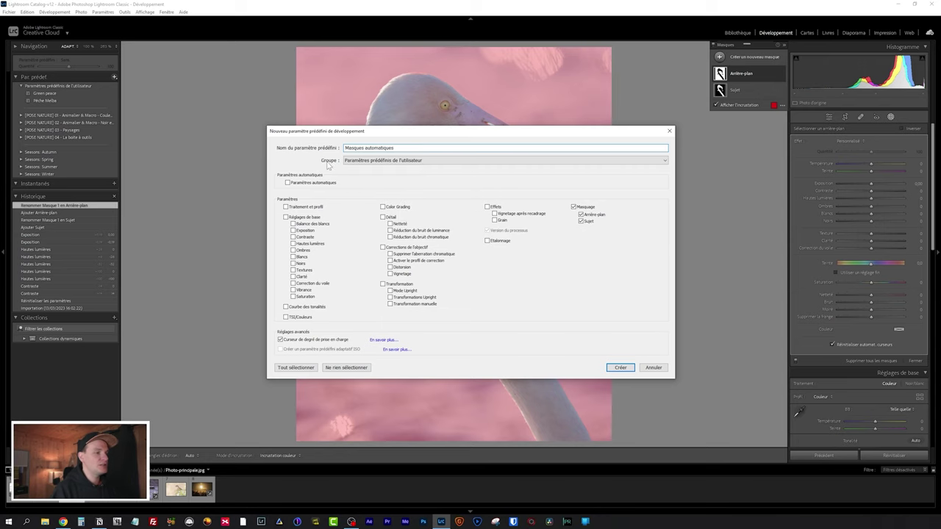
pyautogui.click(622, 367)
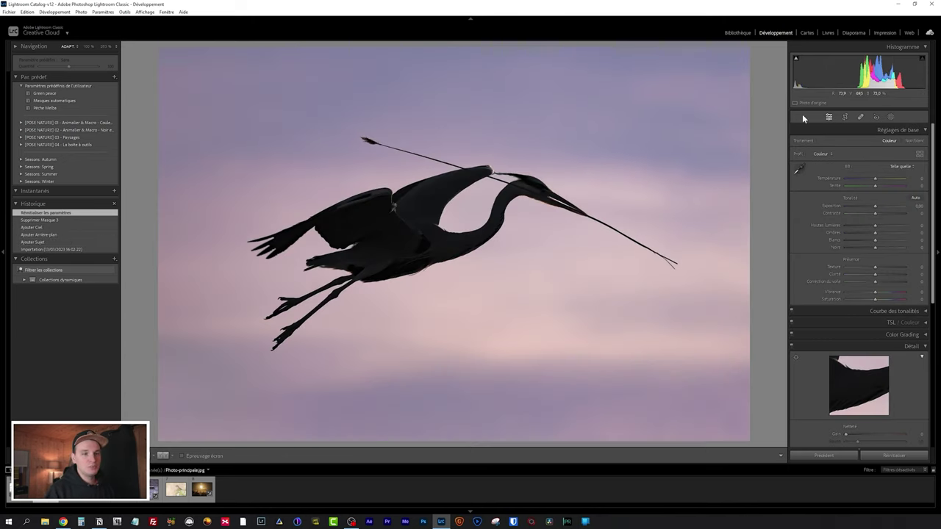
# Apply Masques automatiques to the heron and raise the Sujet mask's Exposure to 0.87.
pyautogui.click(891, 116)
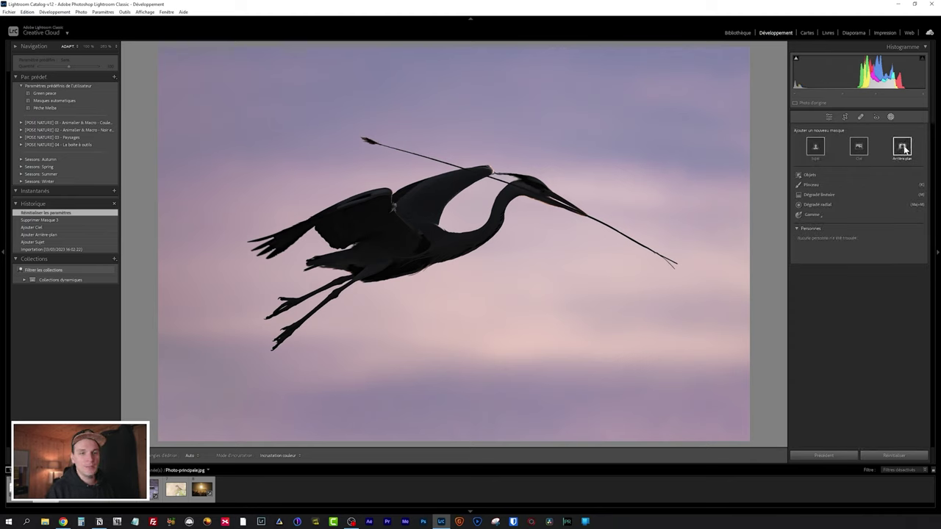
pyautogui.click(99, 103)
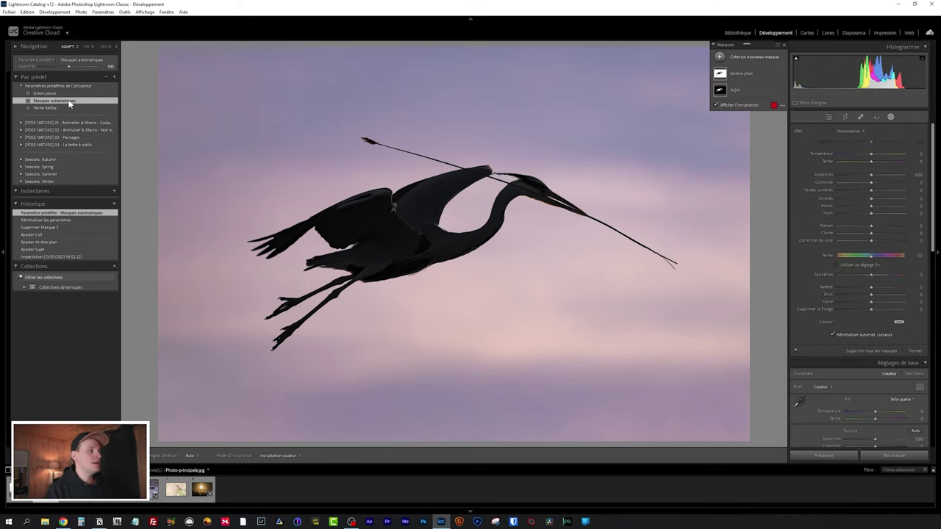
pyautogui.click(749, 90)
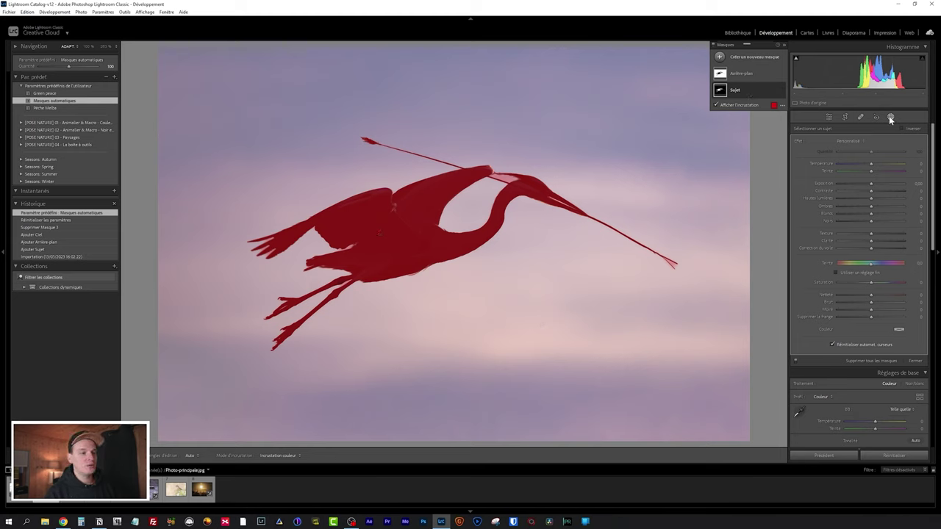
pyautogui.moveTo(872, 184); pyautogui.dragTo(859, 199)
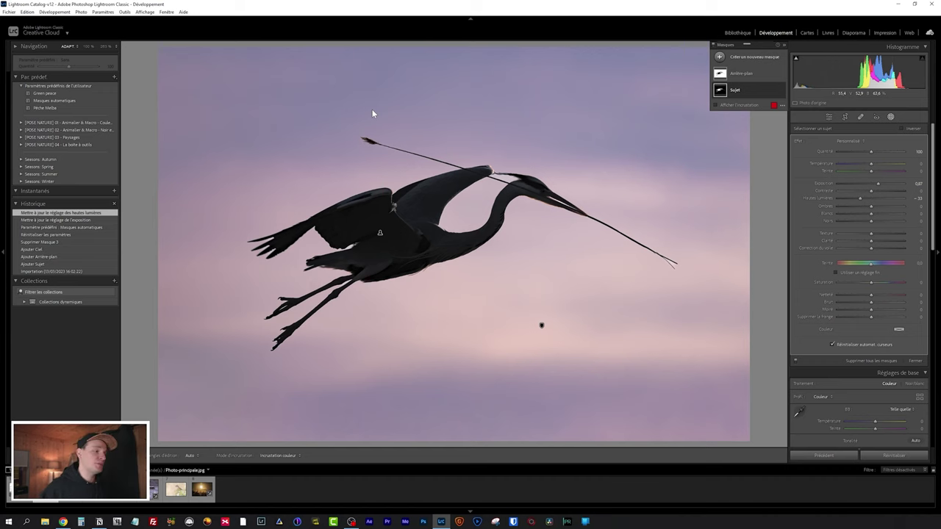
# From Library, import the two Camargue folder photos with the Masques automatiques develop preset applied.
pyautogui.click(730, 34)
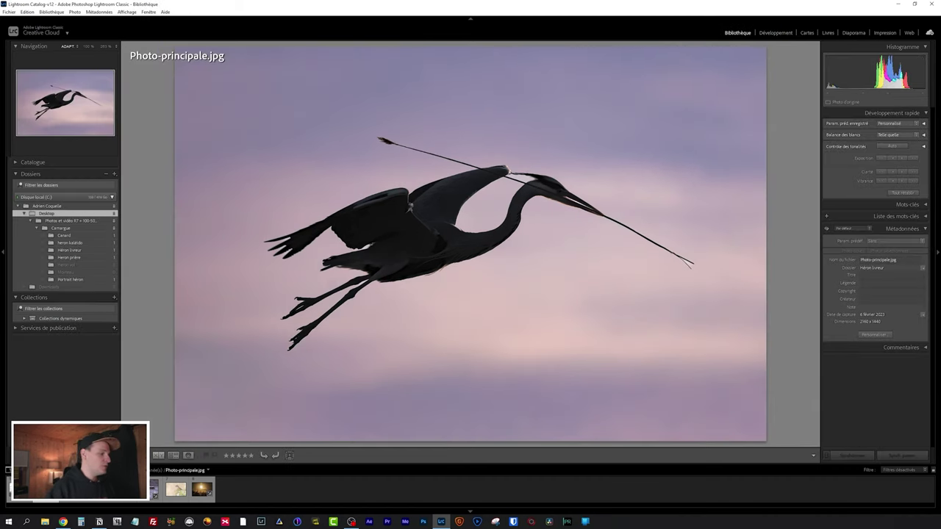
pyautogui.hotkey('ctrl', 'shift', 'i')
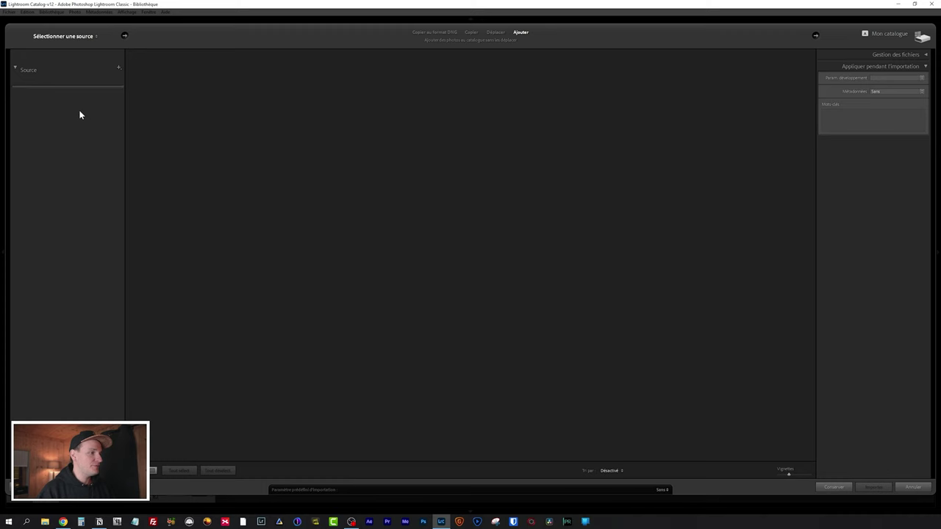
pyautogui.click(45, 521)
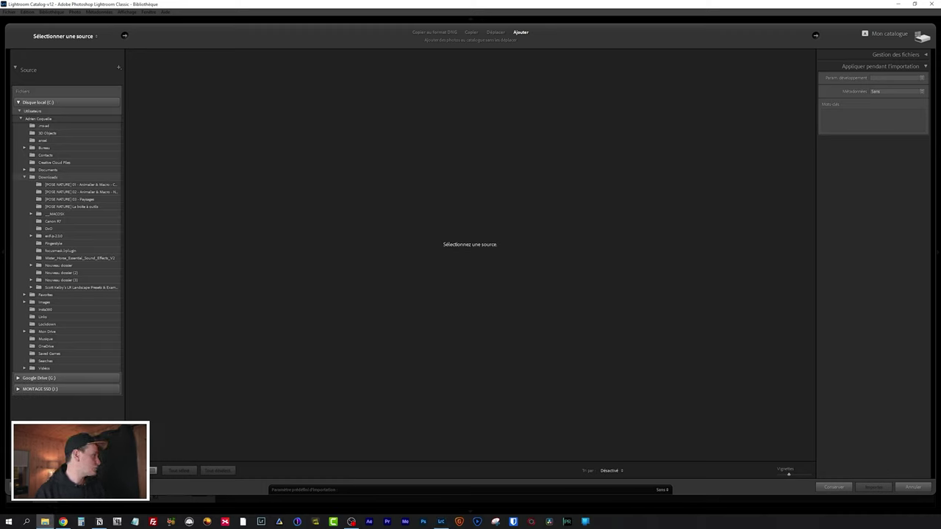
pyautogui.moveTo(516, 219); pyautogui.dragTo(519, 225)
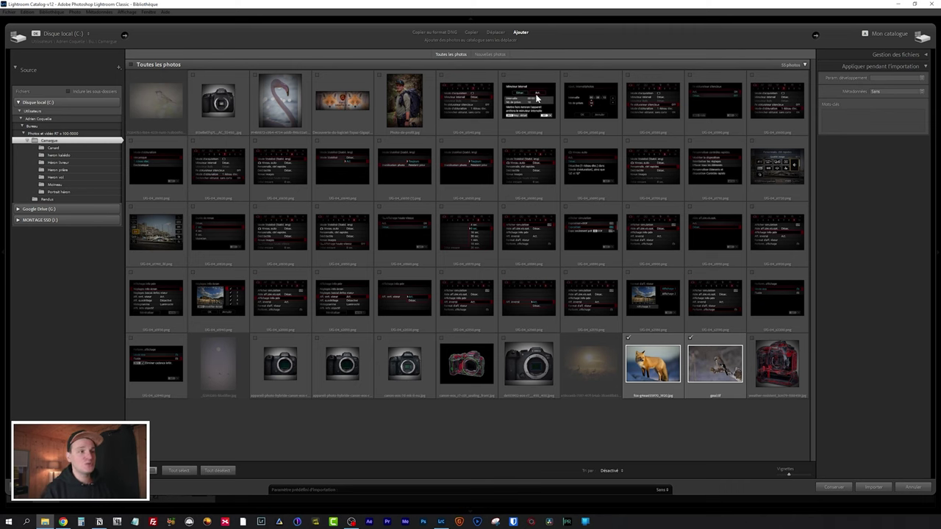
pyautogui.click(903, 79)
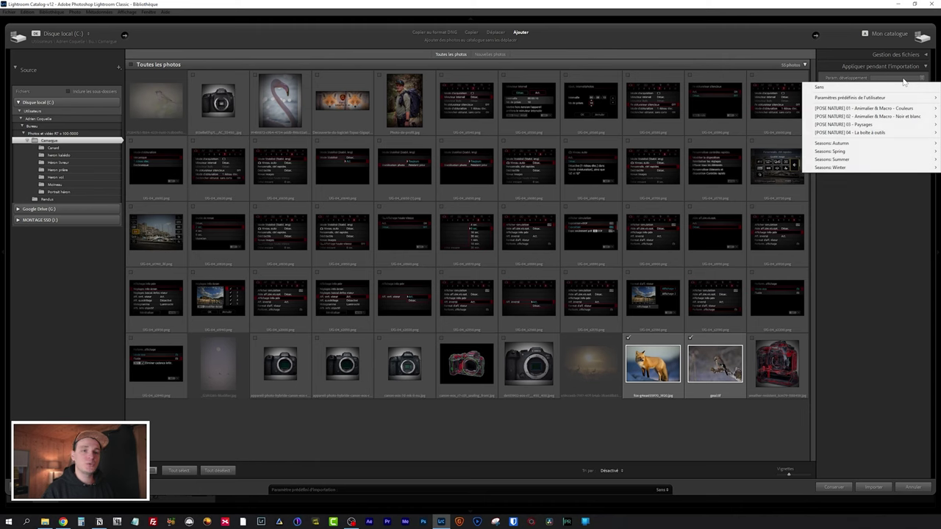
pyautogui.moveTo(853, 97)
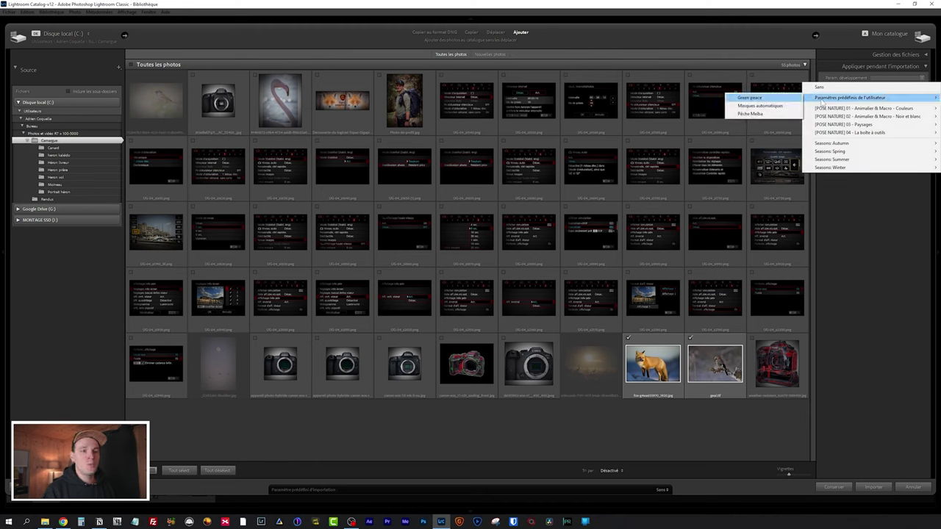
pyautogui.click(775, 109)
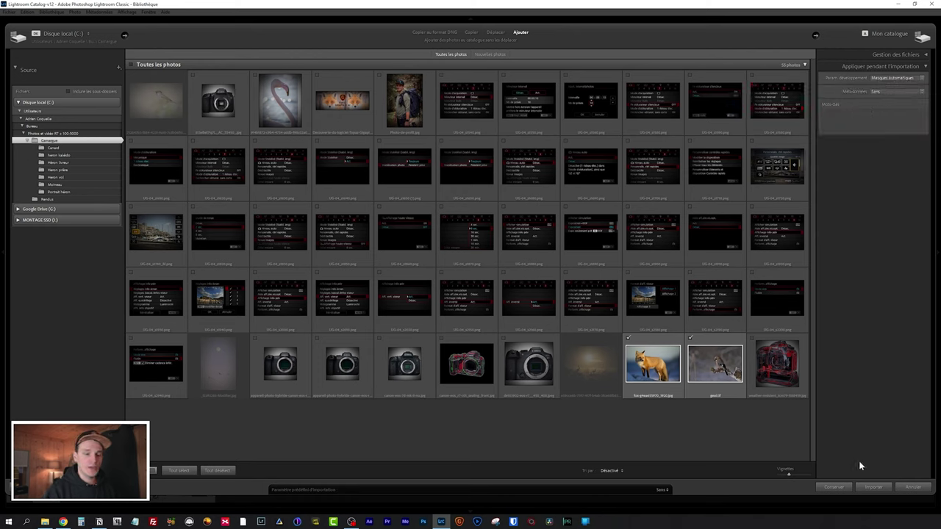
pyautogui.click(870, 487)
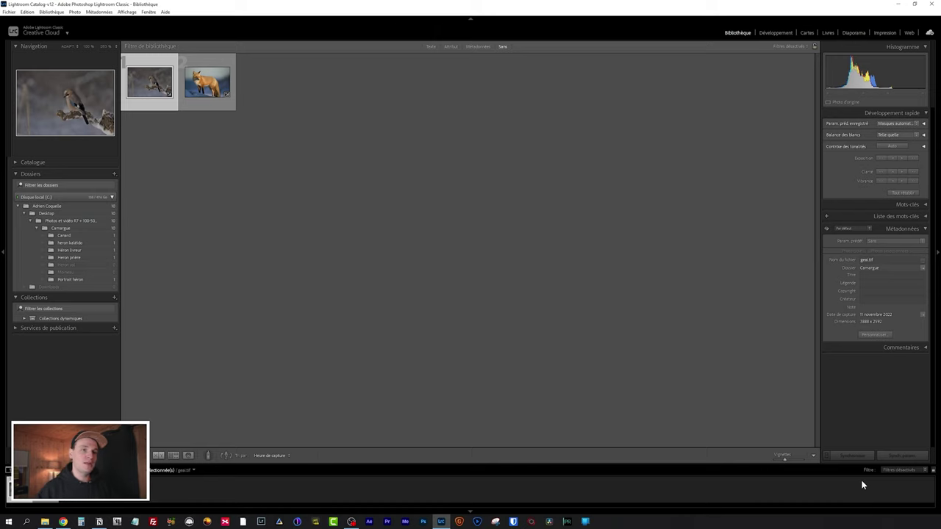
# Update the bird photo's AI masks, check the Sujet and Arrière-plan overlays, then select the fox.
pyautogui.click(773, 33)
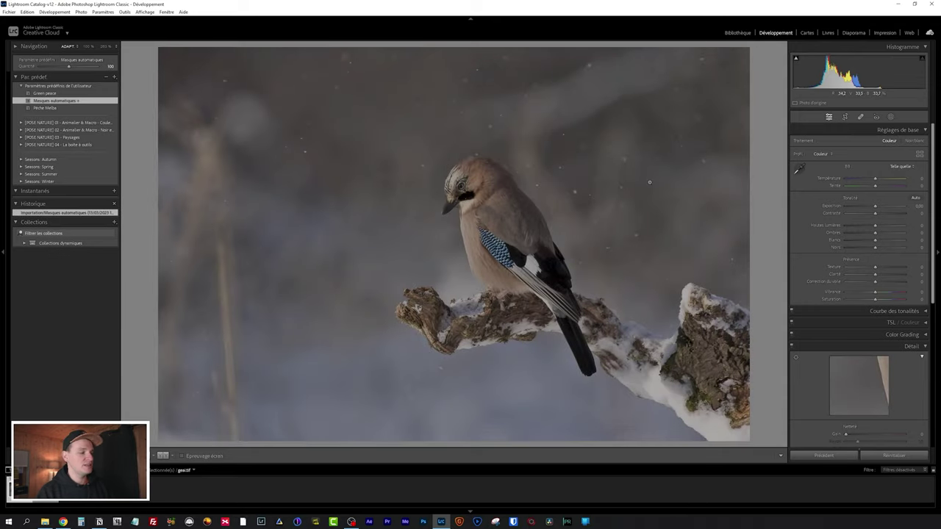
pyautogui.click(889, 116)
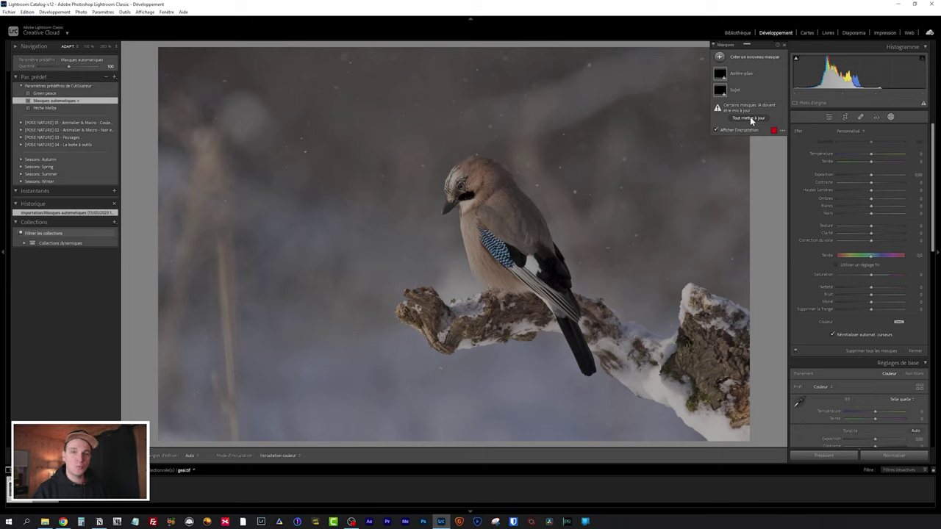
pyautogui.click(750, 116)
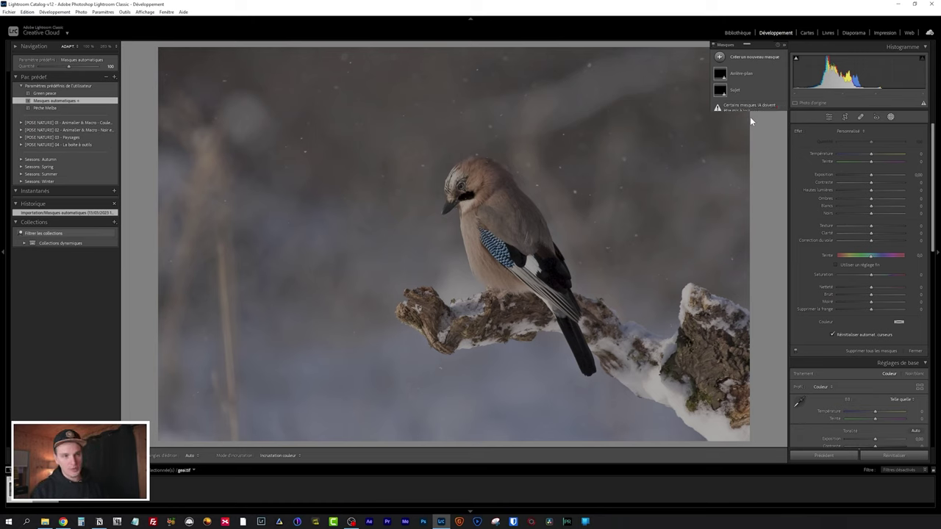
pyautogui.click(744, 88)
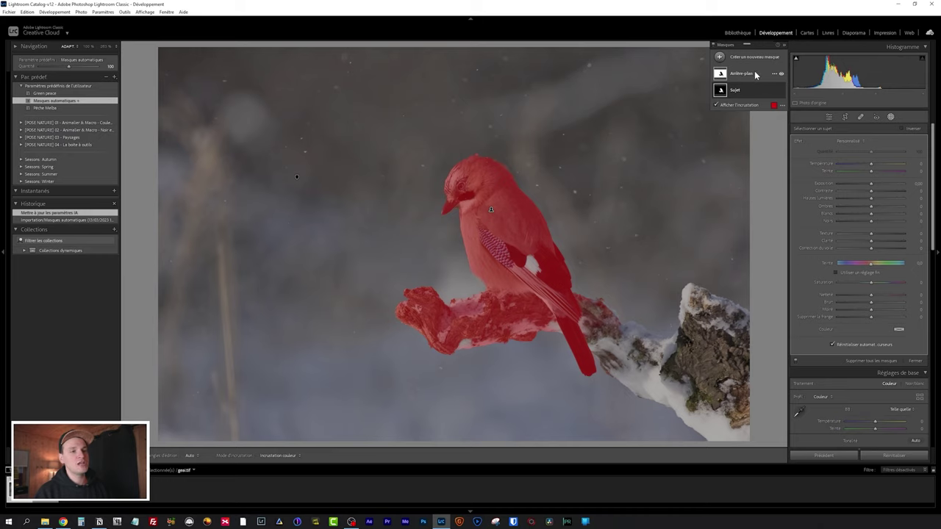
pyautogui.click(742, 73)
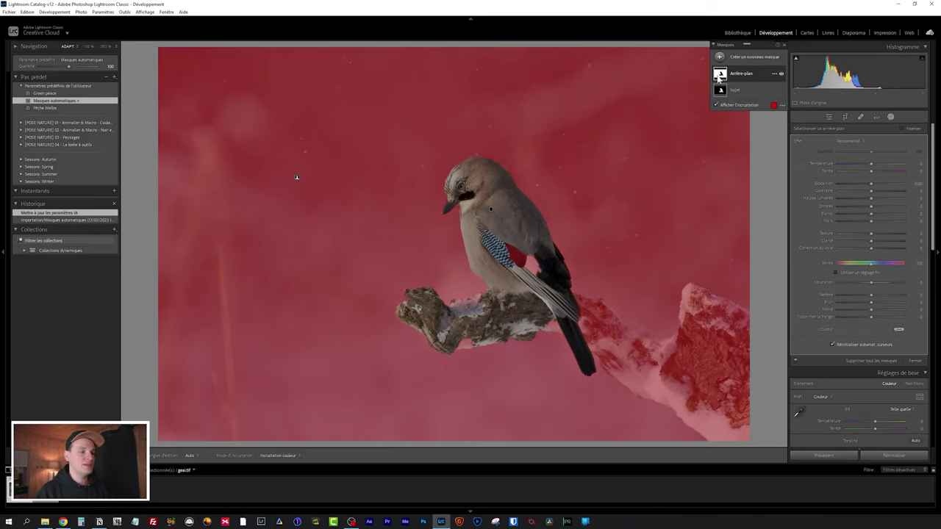
pyautogui.click(96, 485)
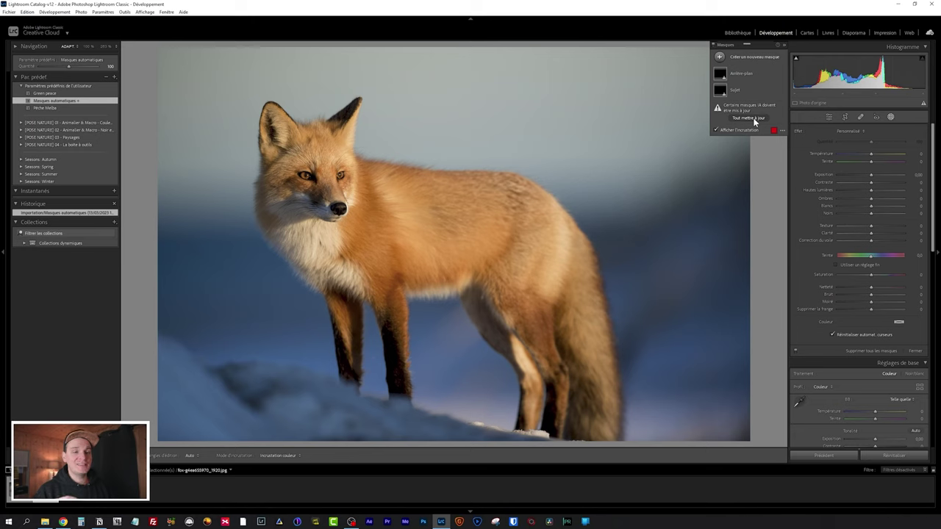
# Update the fox photo's AI masks, close Masking, and return to the Library grid.
pyautogui.click(754, 119)
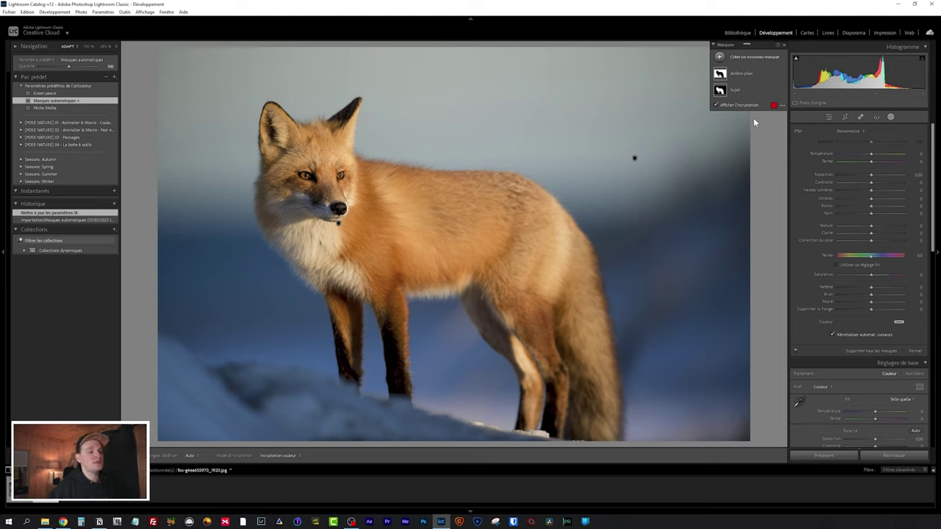
pyautogui.hotkey('shift', 'w')
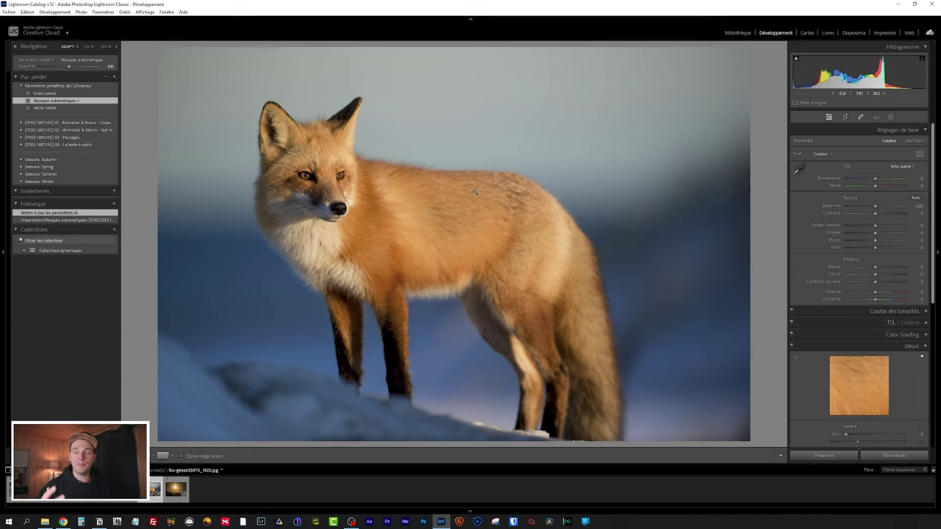
pyautogui.click(732, 33)
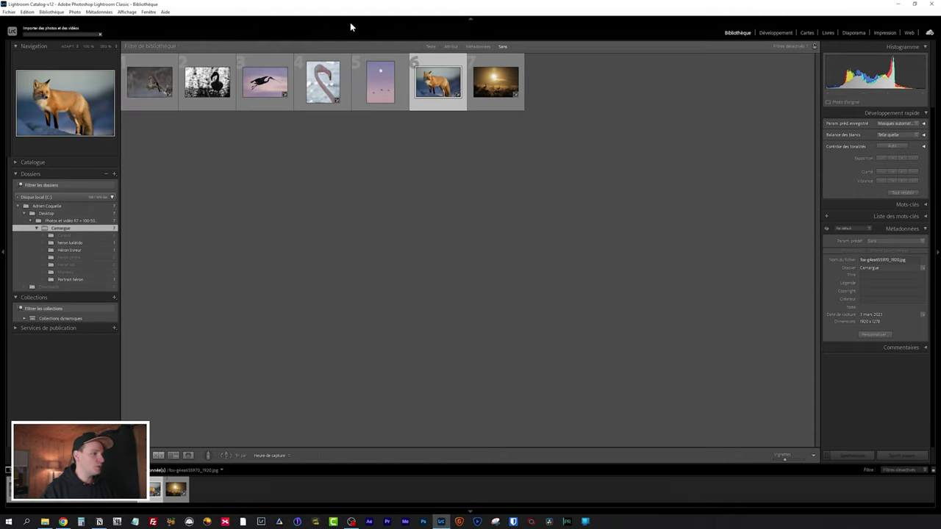
# Set up a new import excluding the first photo, moving files, with Masques automatiques applied.
pyautogui.hotkey('ctrl', 'shift', 'i')
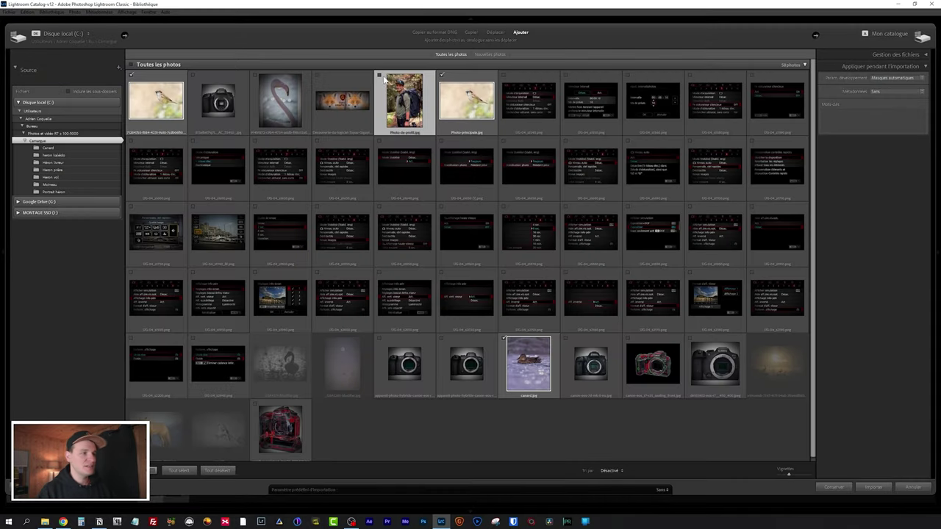
pyautogui.click(131, 75)
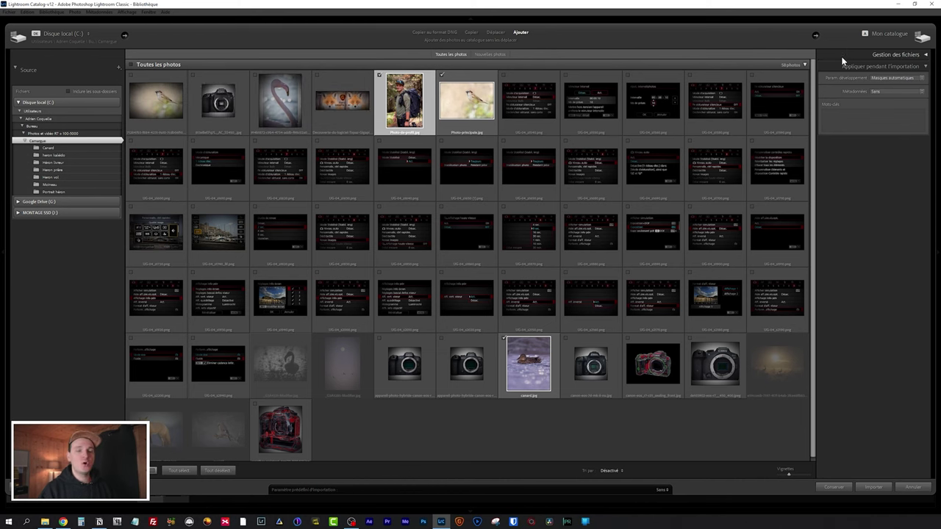
pyautogui.click(491, 33)
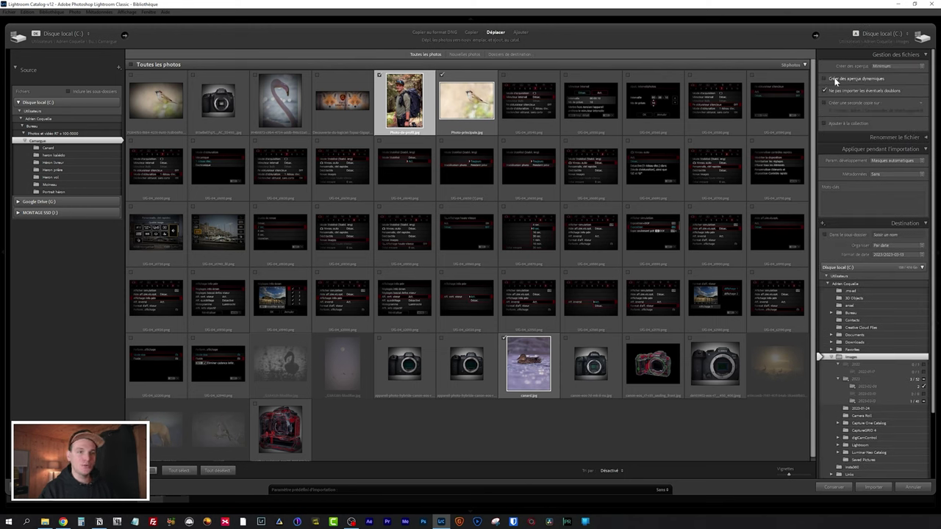
pyautogui.click(899, 162)
pyautogui.moveTo(868, 191)
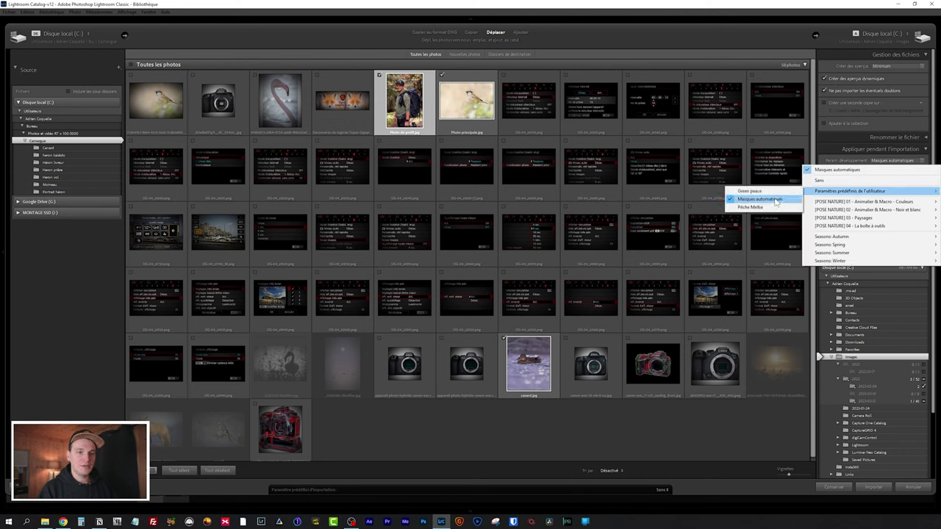
pyautogui.click(776, 200)
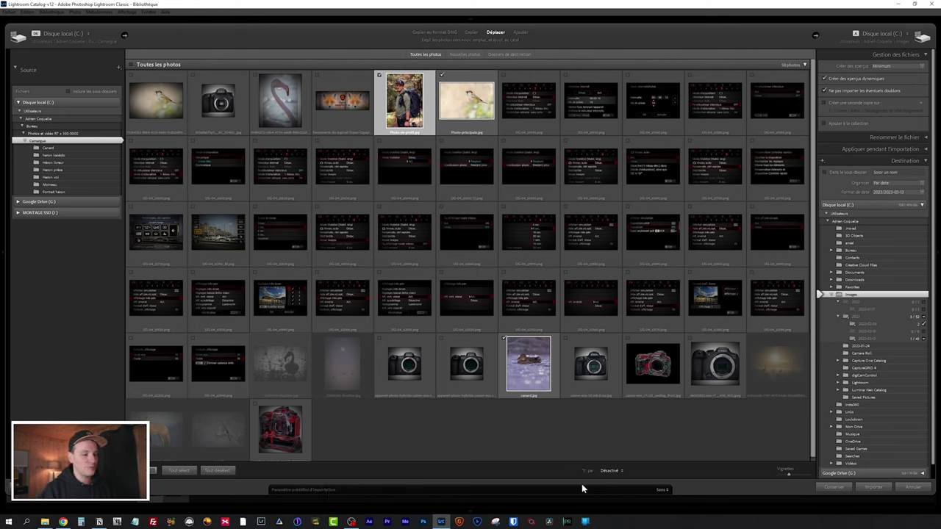
# Save the current import settings as a new import preset named 'Importation pose nature'.
pyautogui.click(666, 493)
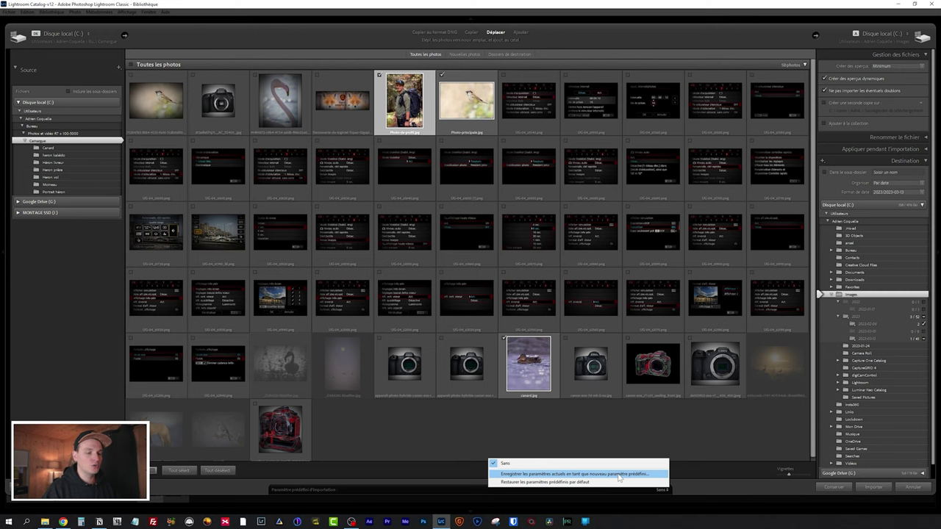
pyautogui.click(619, 476)
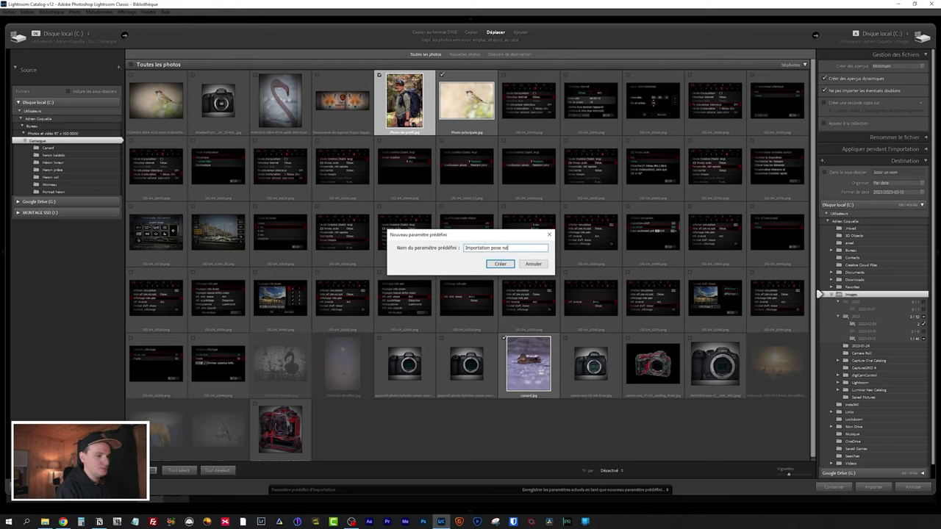
pyautogui.click(500, 264)
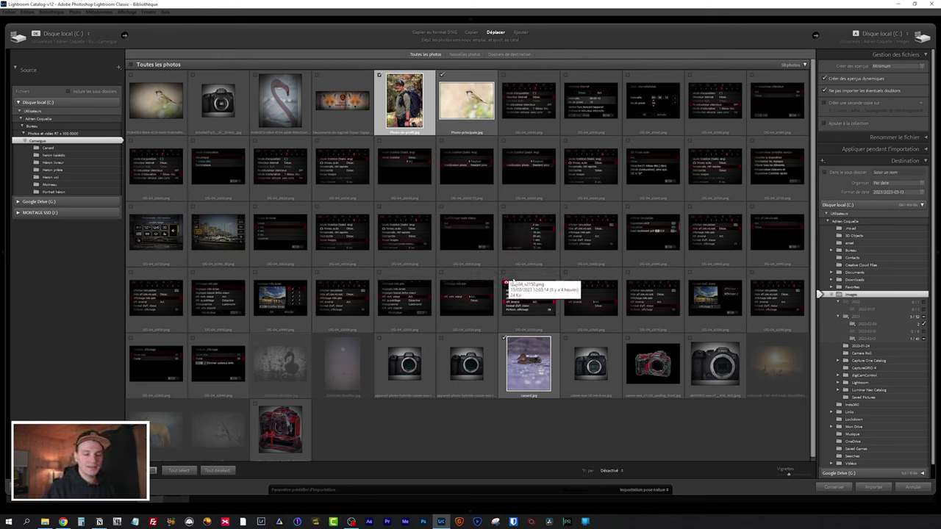
# Uncheck the profile photo and keep 'Importation pose nature' as the selected import preset.
pyautogui.click(661, 439)
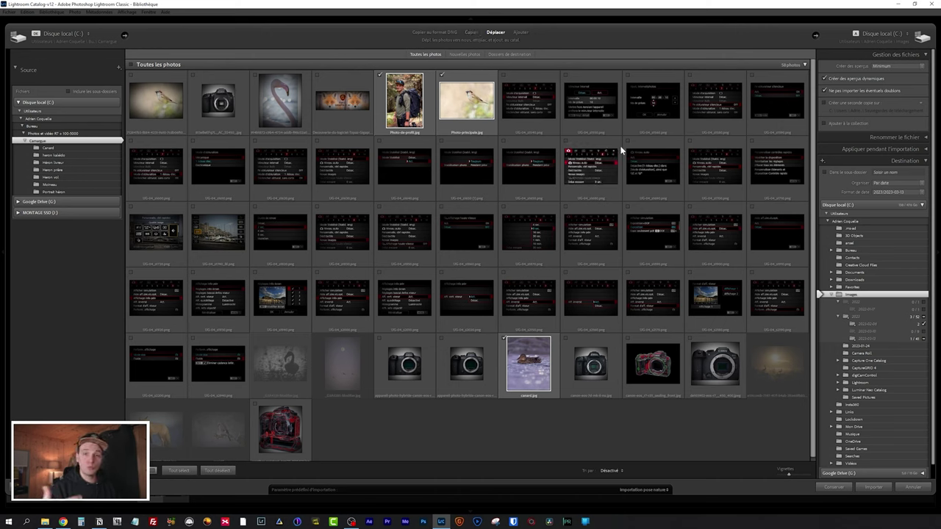
pyautogui.click(646, 489)
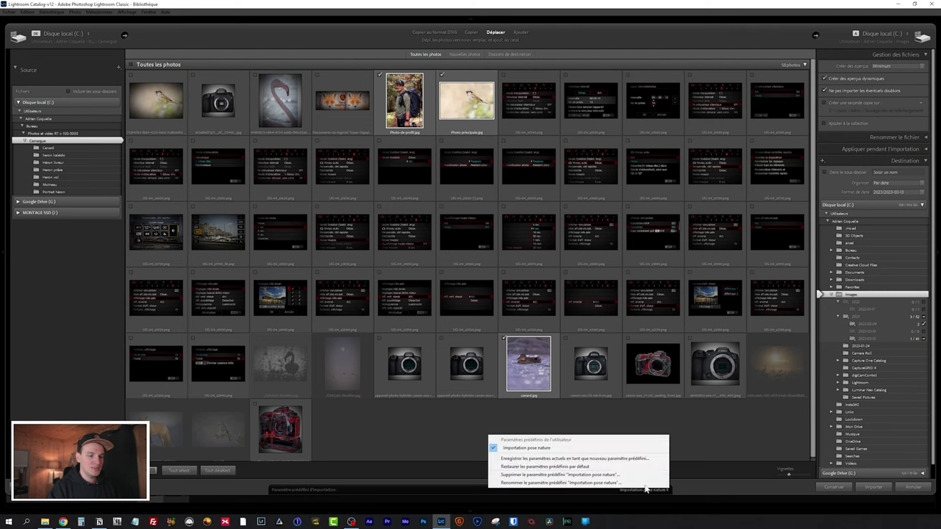
pyautogui.click(560, 449)
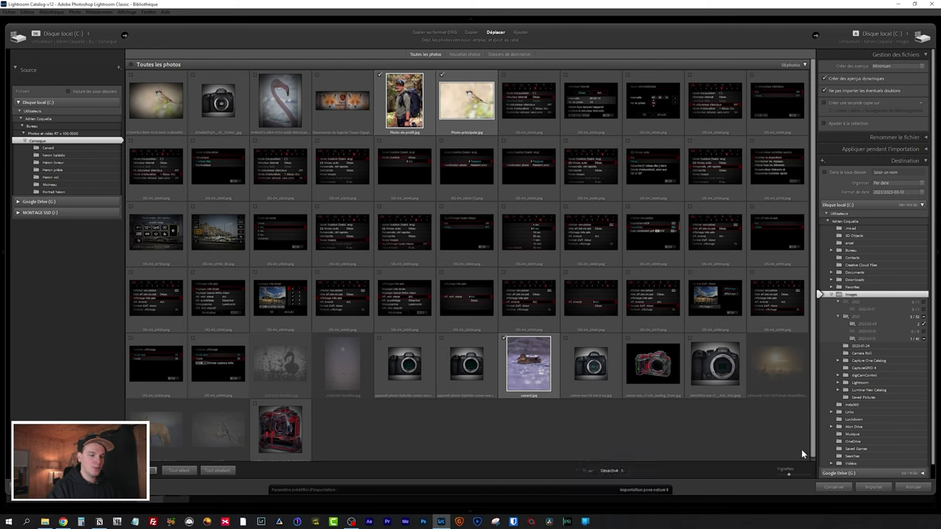
# Import the checked photos and view the imported profile photo full size.
pyautogui.click(884, 488)
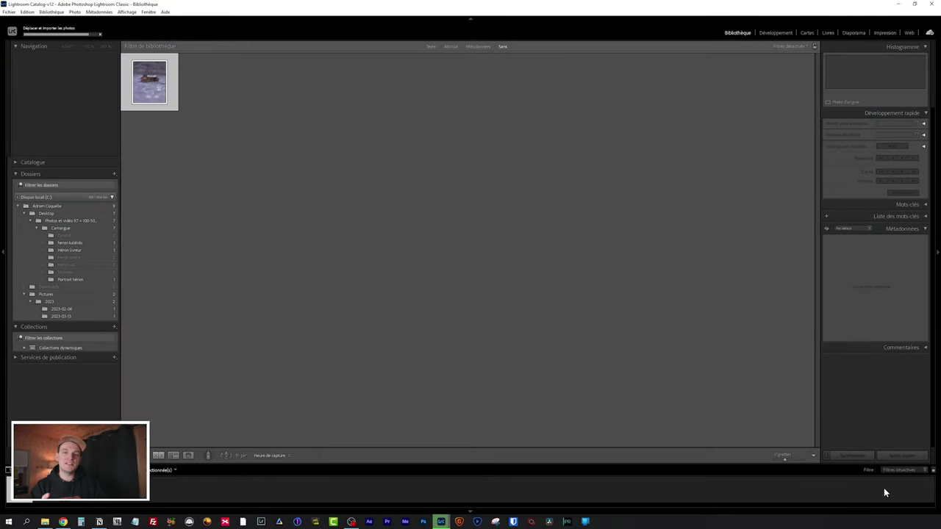
pyautogui.moveTo(207, 82)
pyautogui.click(201, 93)
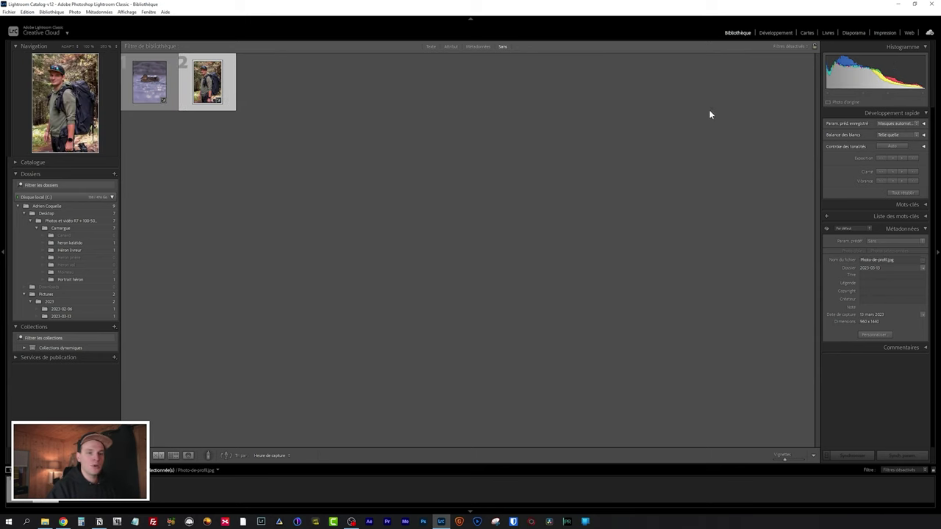
pyautogui.doubleClick(208, 73)
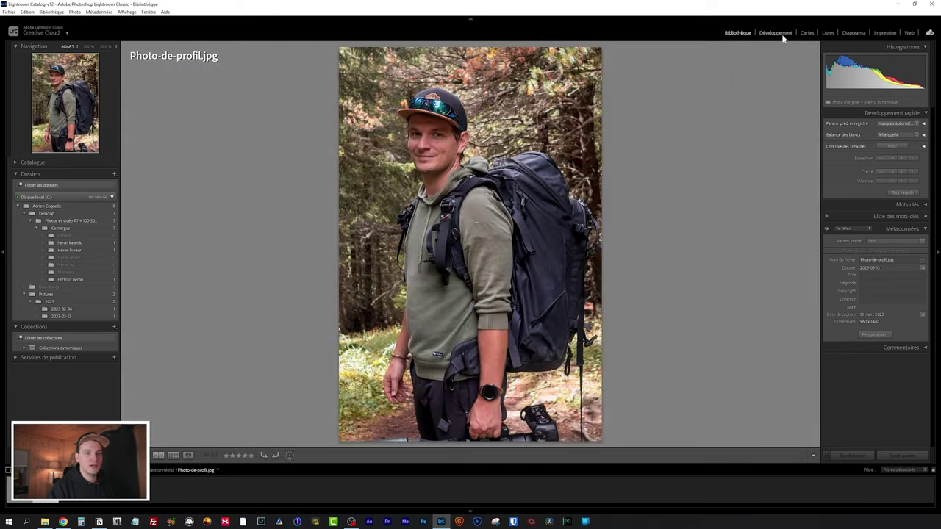
# In Develop's Masking panel, update all of the profile photo's outdated AI masks.
pyautogui.click(784, 38)
pyautogui.click(889, 118)
pyautogui.moveTo(742, 89)
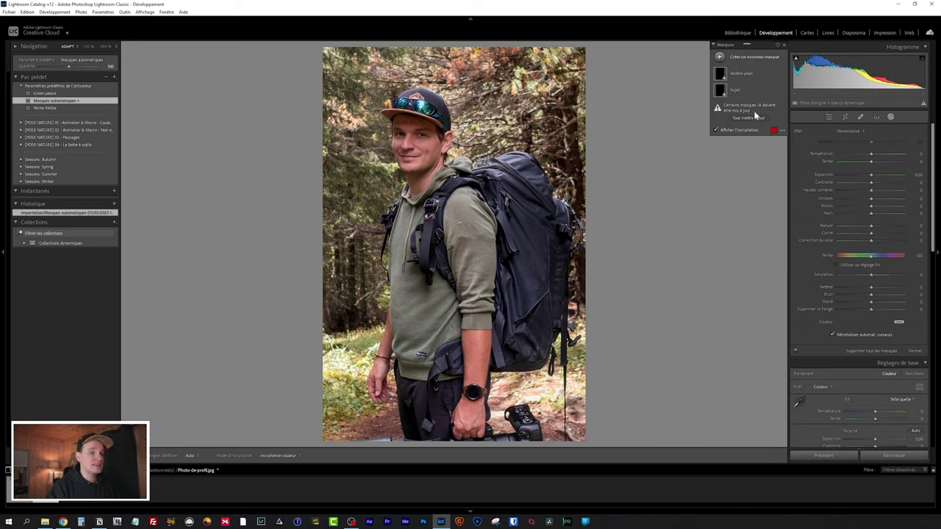
pyautogui.click(755, 118)
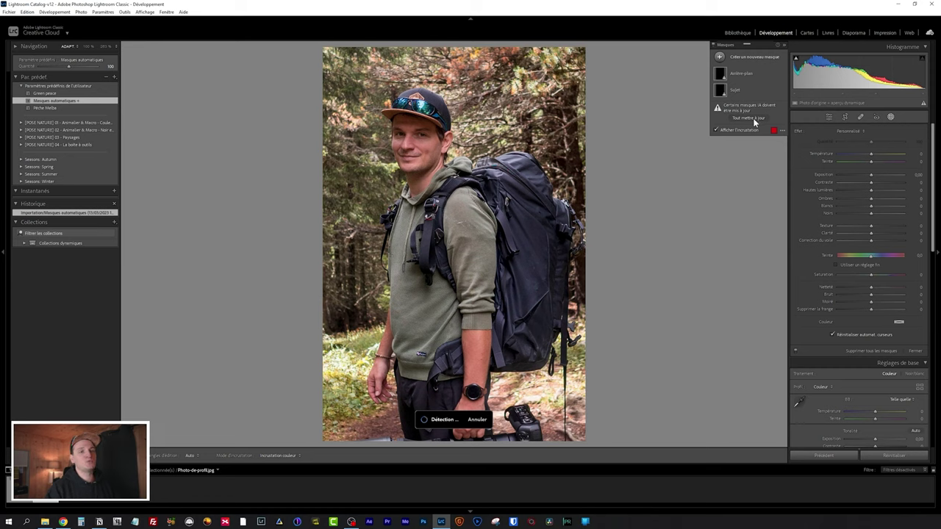